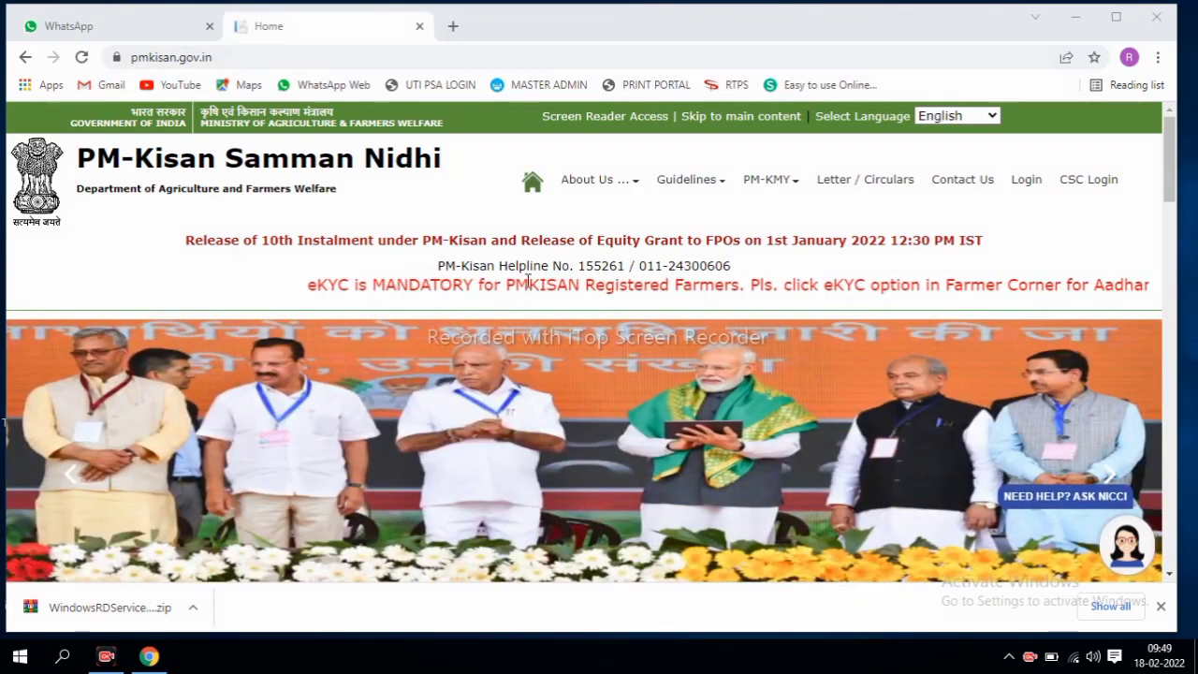
Minimize the browser and open the list of installed programs from This PC
{"action": "left_click", "coordinate": [1076, 19]}
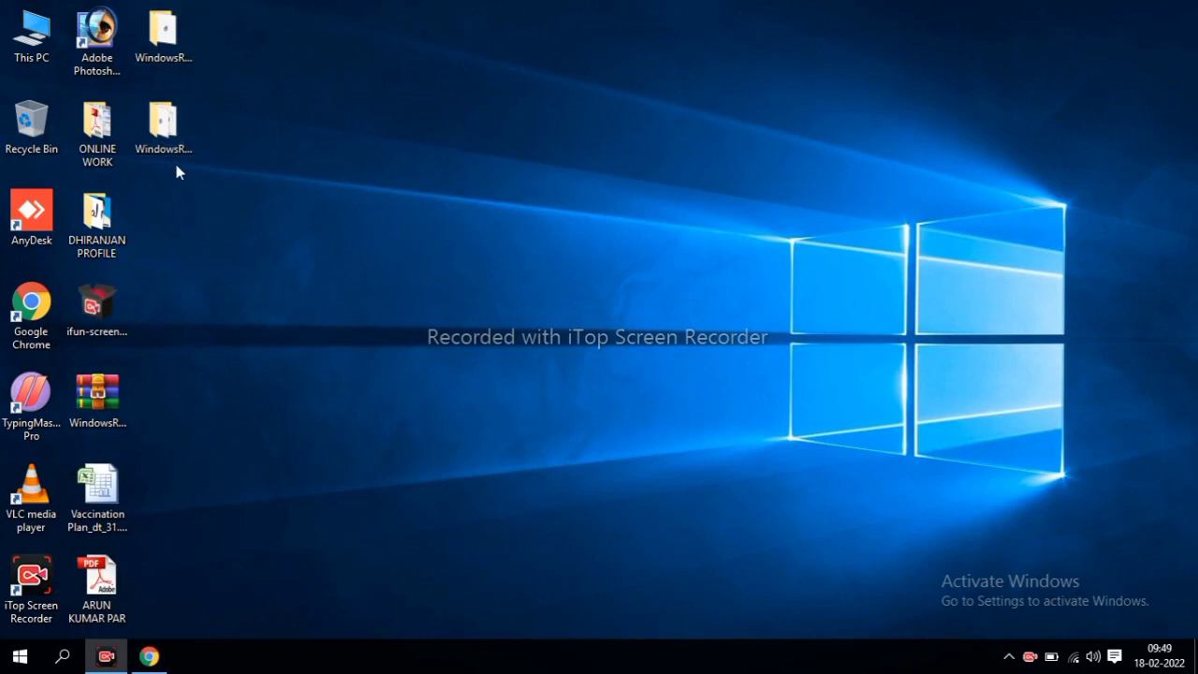
{"action": "double_click", "coordinate": [31, 44]}
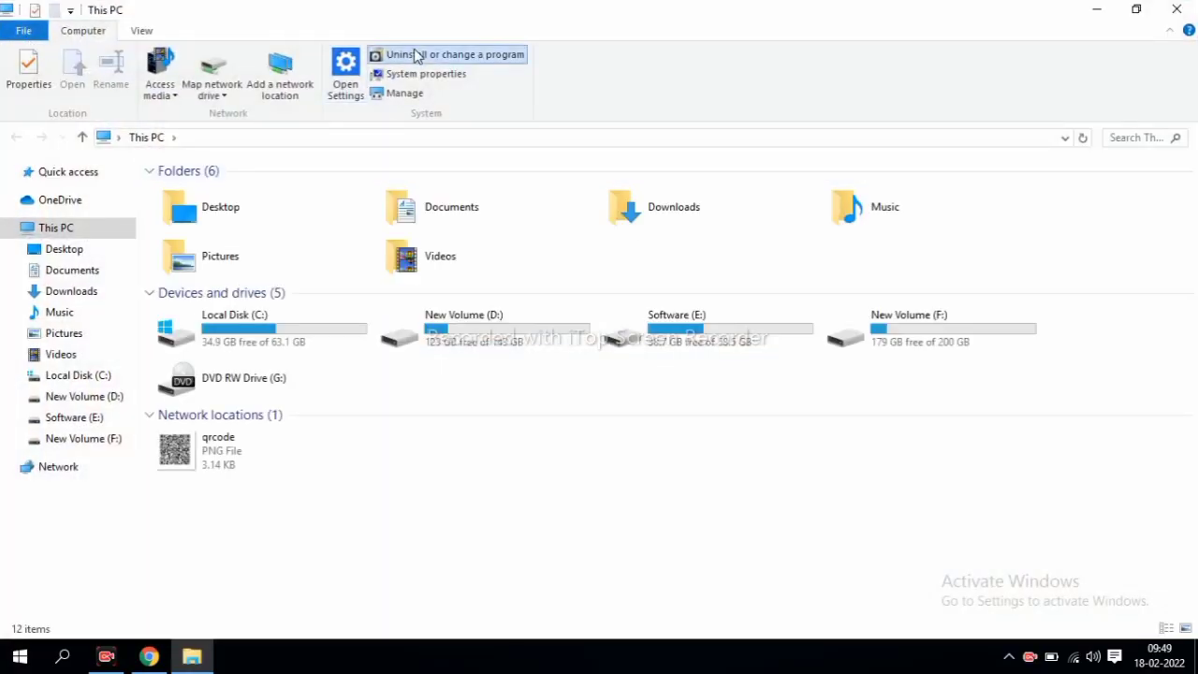
{"action": "left_click", "coordinate": [376, 52]}
Uninstall Morpho RD Service Driver version 2.0.1.46 with all of its components
{"action": "left_click", "coordinate": [232, 321]}
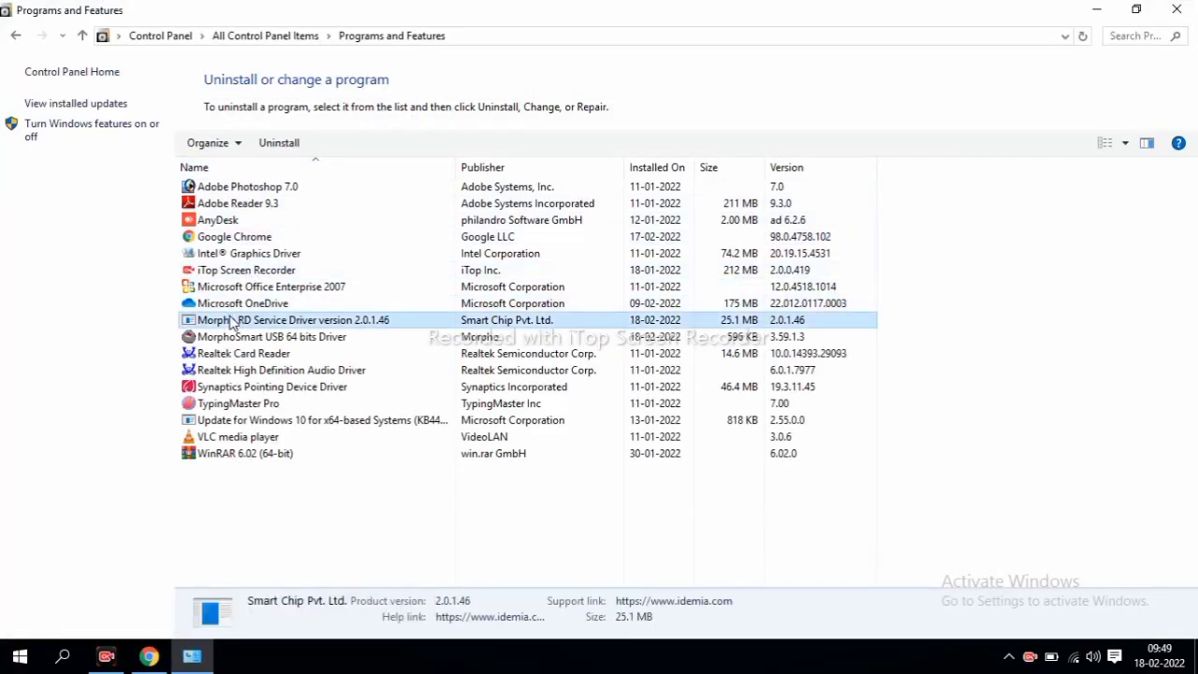
{"action": "right_click", "coordinate": [248, 323]}
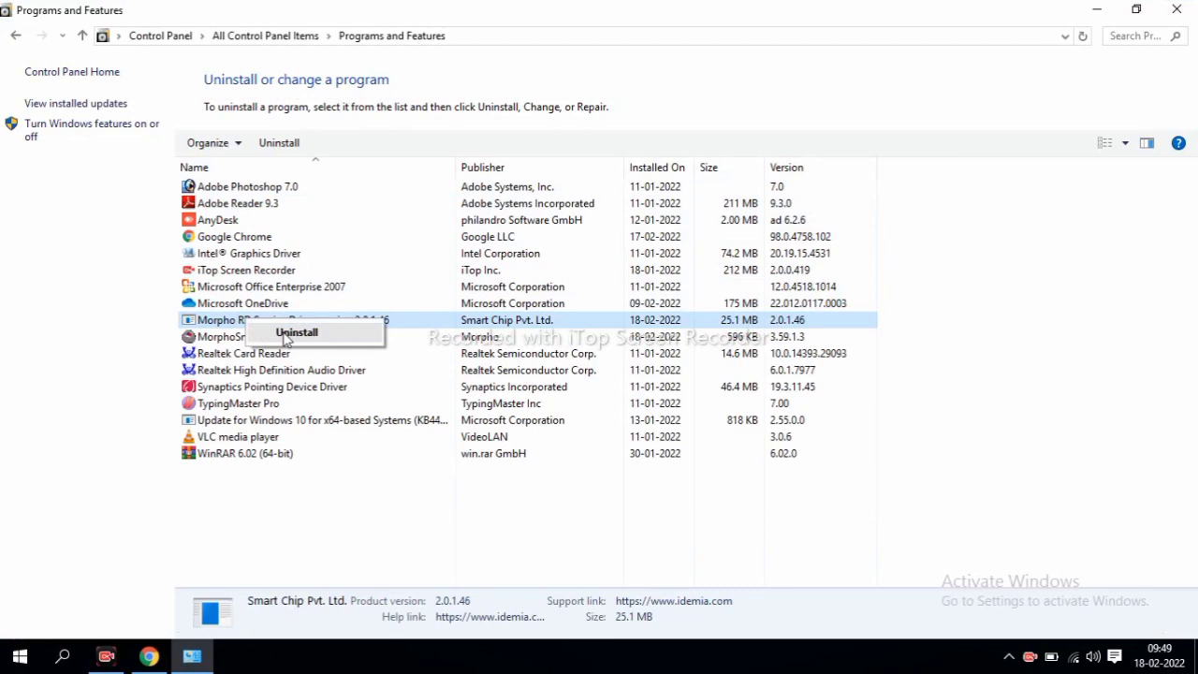
{"action": "left_click", "coordinate": [290, 334]}
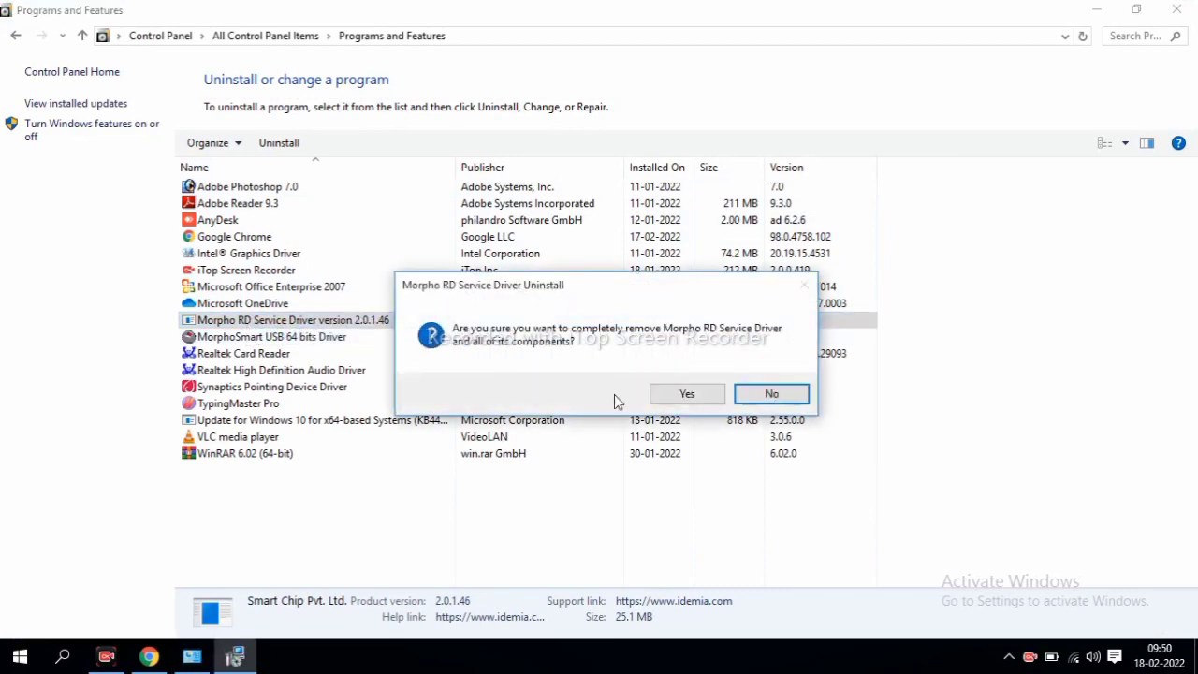
{"action": "left_click", "coordinate": [671, 397]}
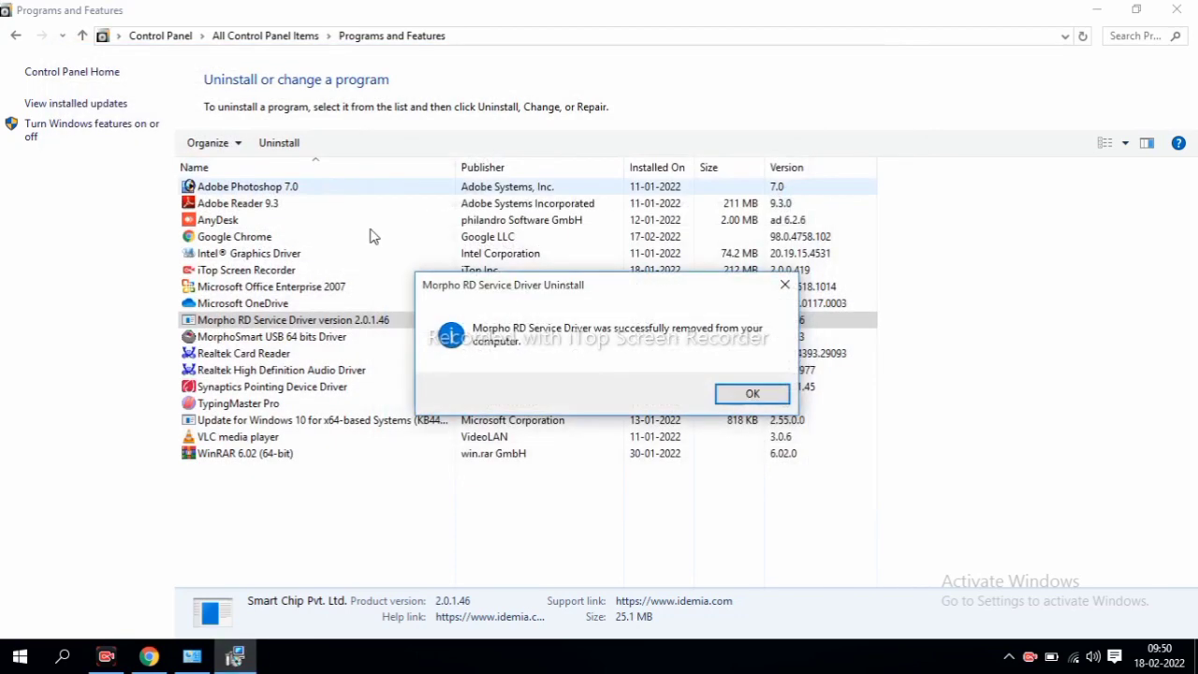
{"action": "left_click", "coordinate": [752, 394]}
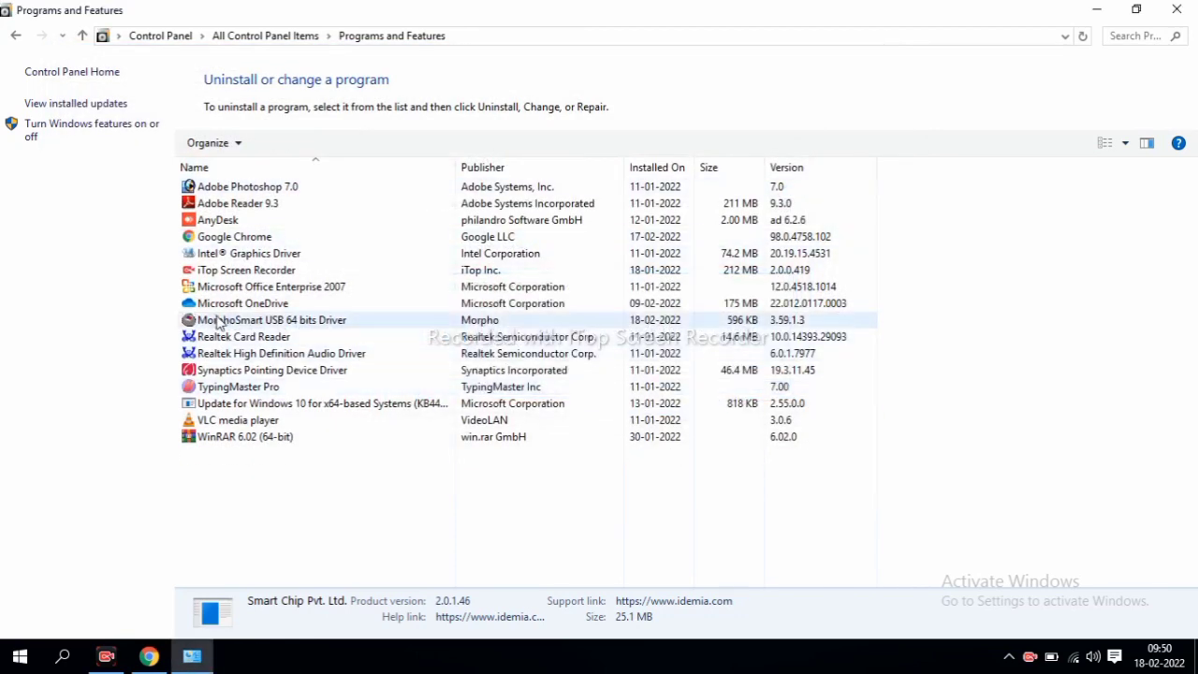
Uninstall MorphoSmart USB 64 bits Driver, letting it automatically close running applications, and close Programs and Features
{"action": "left_click", "coordinate": [253, 324]}
{"action": "right_click", "coordinate": [253, 324]}
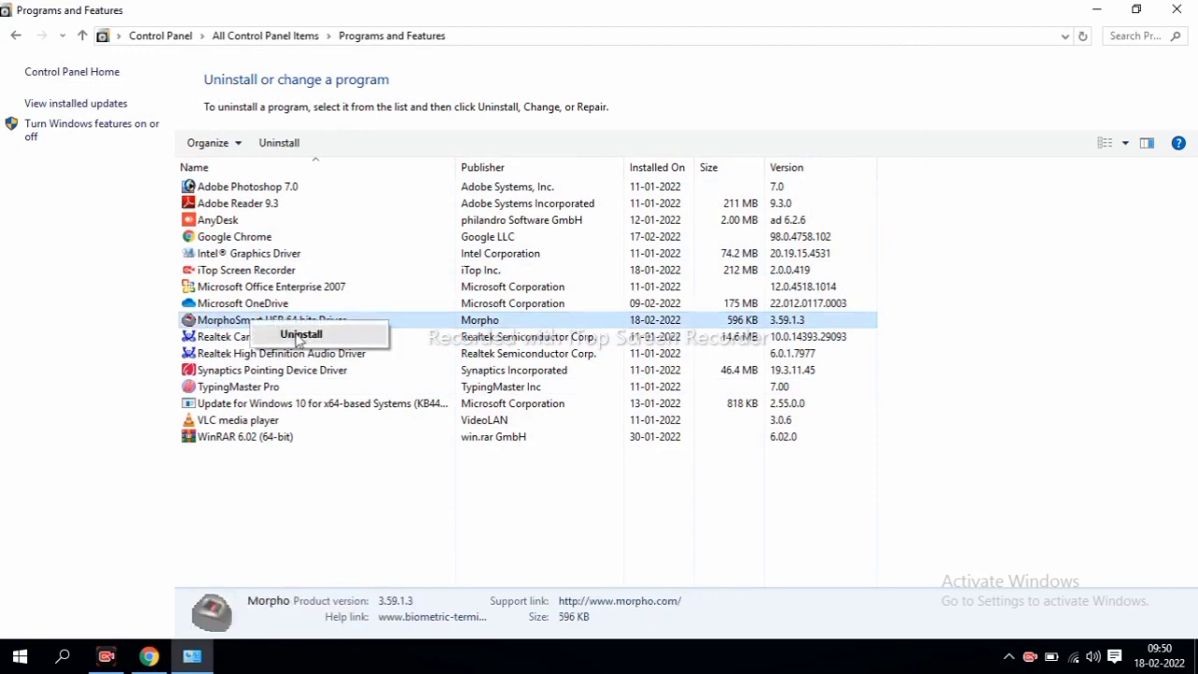
{"action": "left_click", "coordinate": [300, 336]}
{"action": "left_click", "coordinate": [684, 324]}
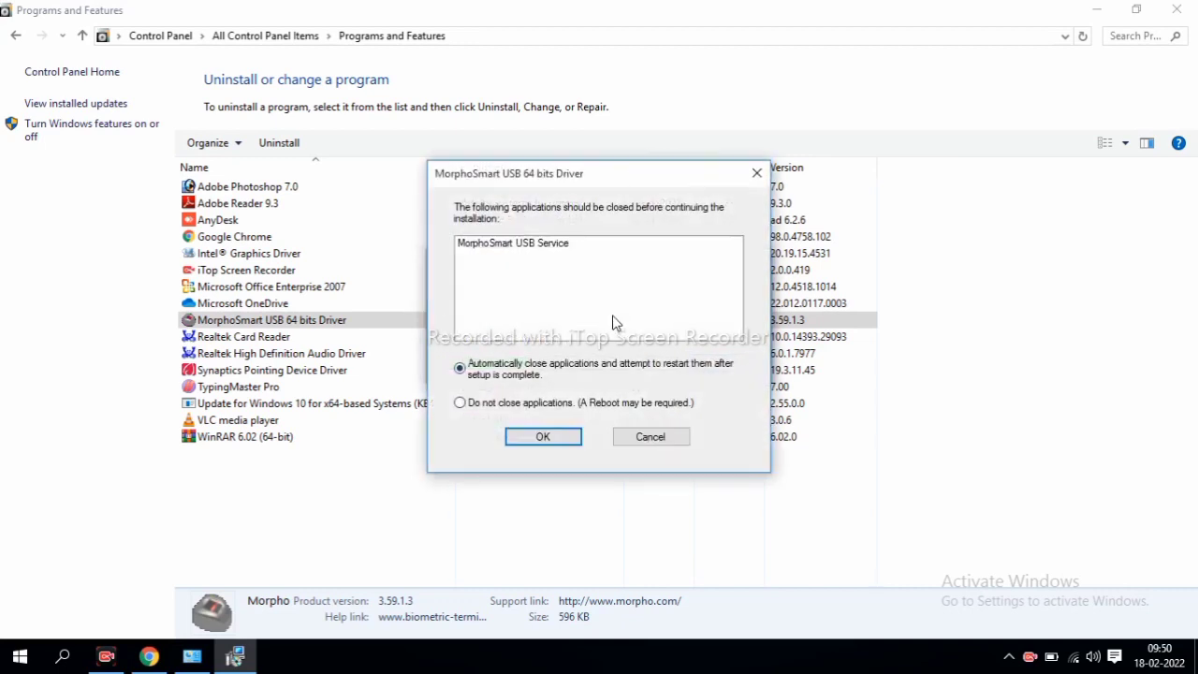
{"action": "left_click", "coordinate": [547, 436]}
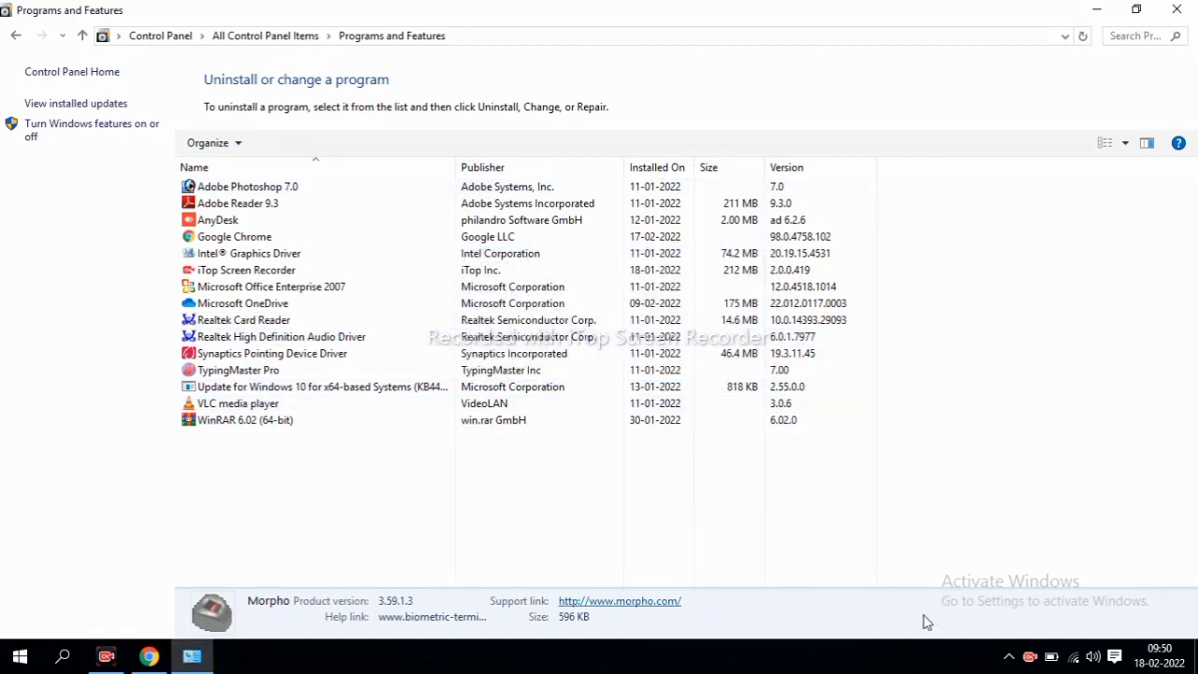
{"action": "left_click_drag", "start_coordinate": [170, 405], "coordinate": [340, 436]}
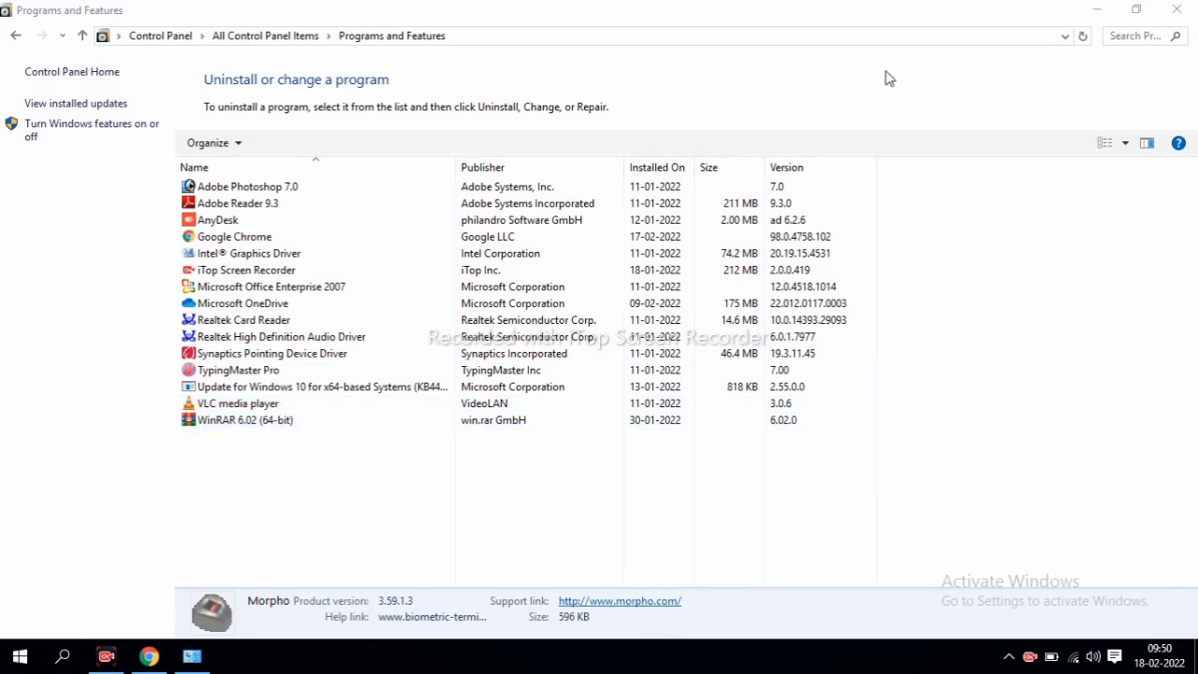
{"action": "left_click", "coordinate": [1176, 9]}
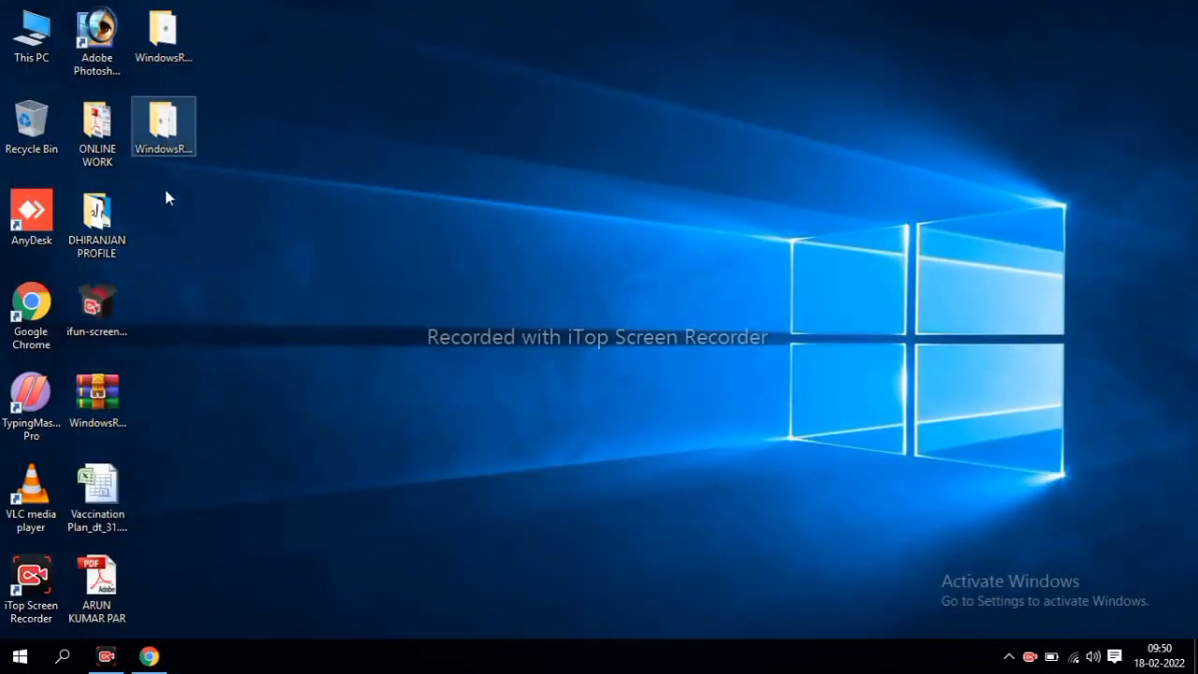
Delete the WindowsRDService archive and both WindowsRDService folders from the desktop, and refresh the desktop
{"action": "right_click", "coordinate": [97, 394]}
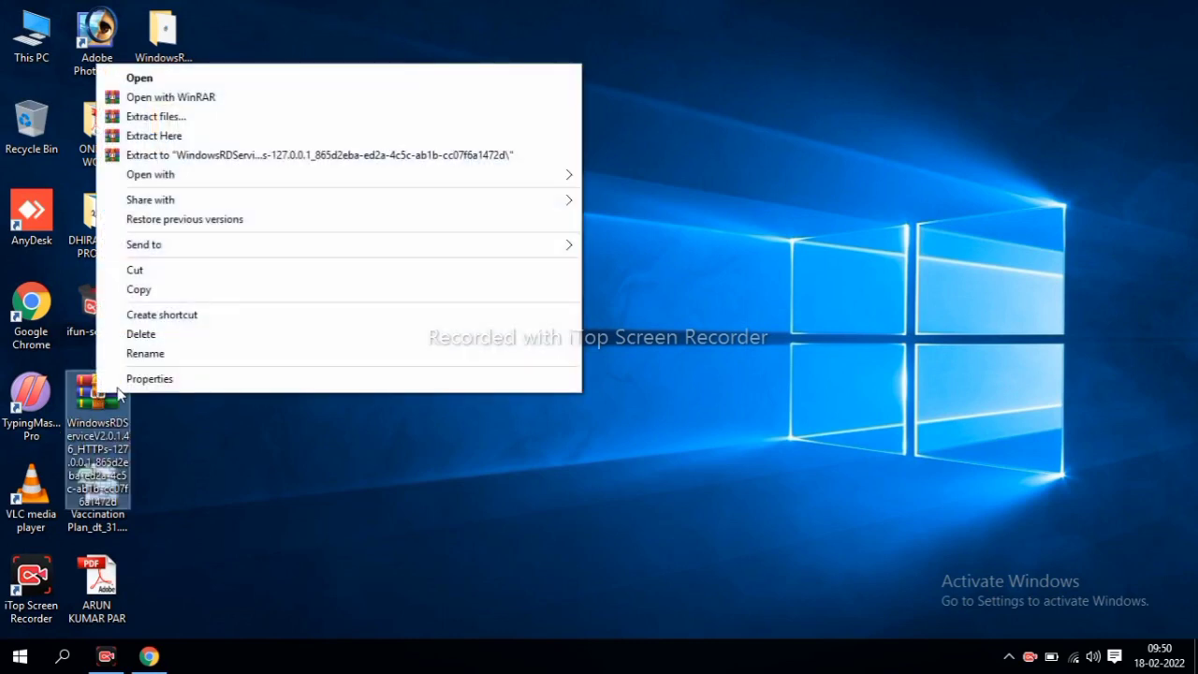
{"action": "left_click", "coordinate": [138, 335]}
{"action": "left_click", "coordinate": [170, 135]}
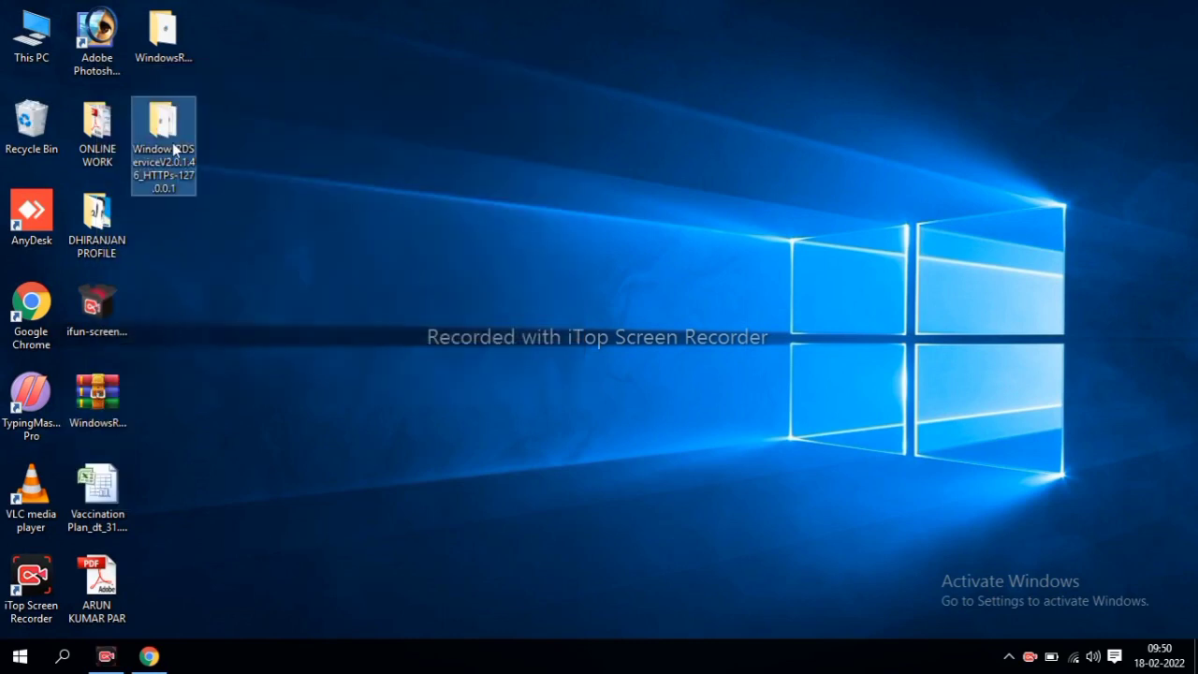
{"action": "right_click", "coordinate": [170, 135]}
{"action": "left_click", "coordinate": [234, 503]}
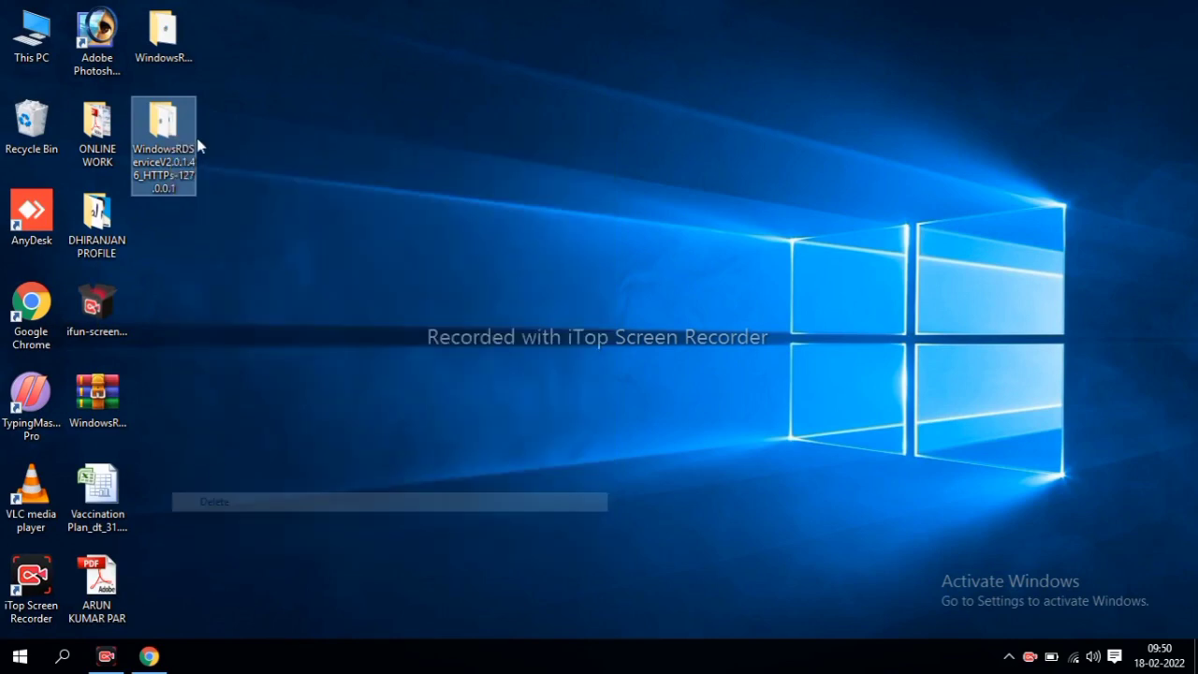
{"action": "left_click", "coordinate": [168, 29]}
{"action": "right_click", "coordinate": [170, 28]}
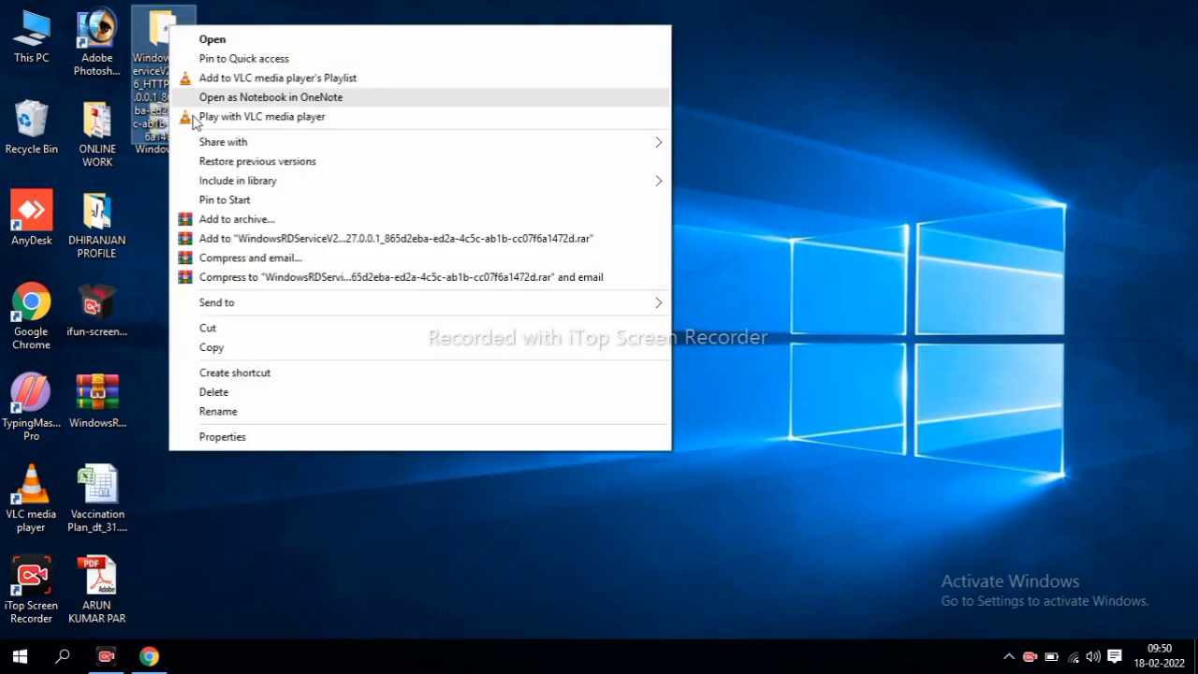
{"action": "left_click", "coordinate": [233, 392]}
{"action": "right_click", "coordinate": [405, 61]}
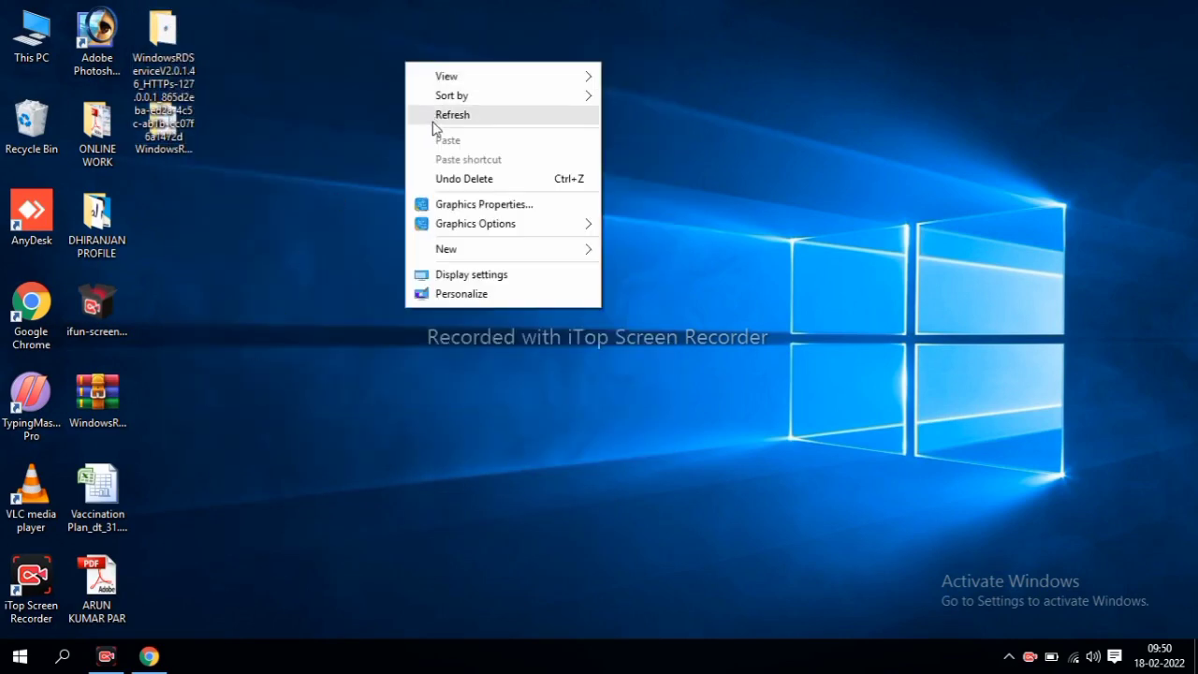
{"action": "left_click", "coordinate": [440, 119]}
{"action": "right_click", "coordinate": [409, 66]}
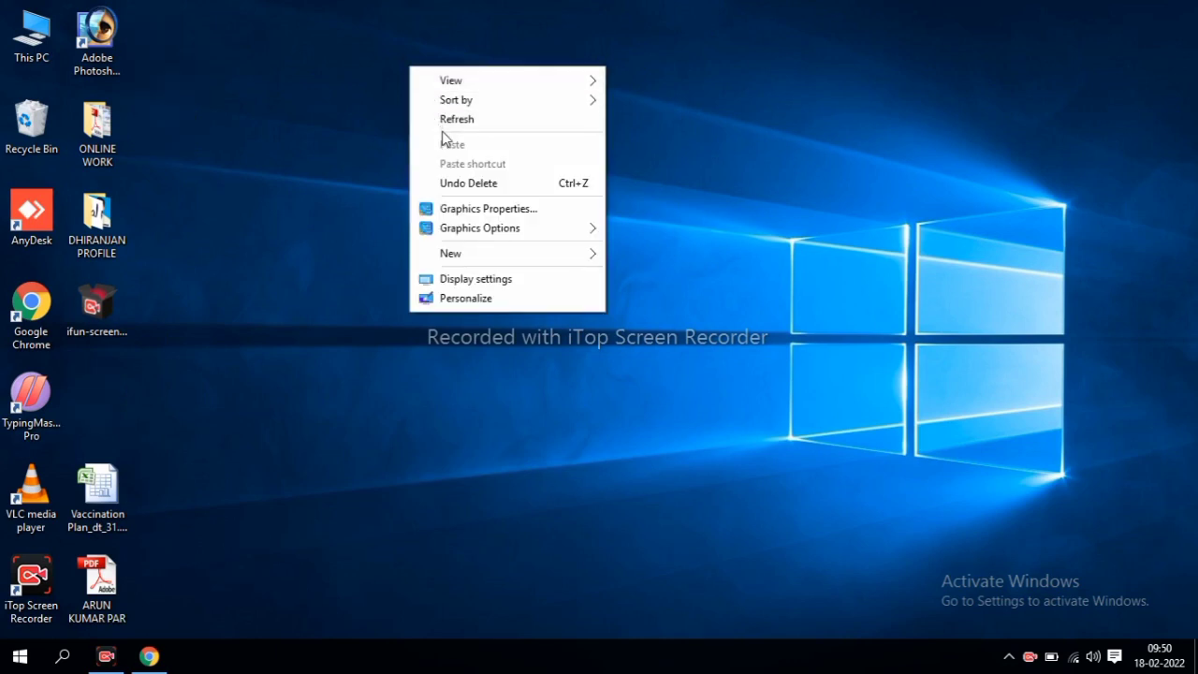
{"action": "left_click", "coordinate": [442, 120]}
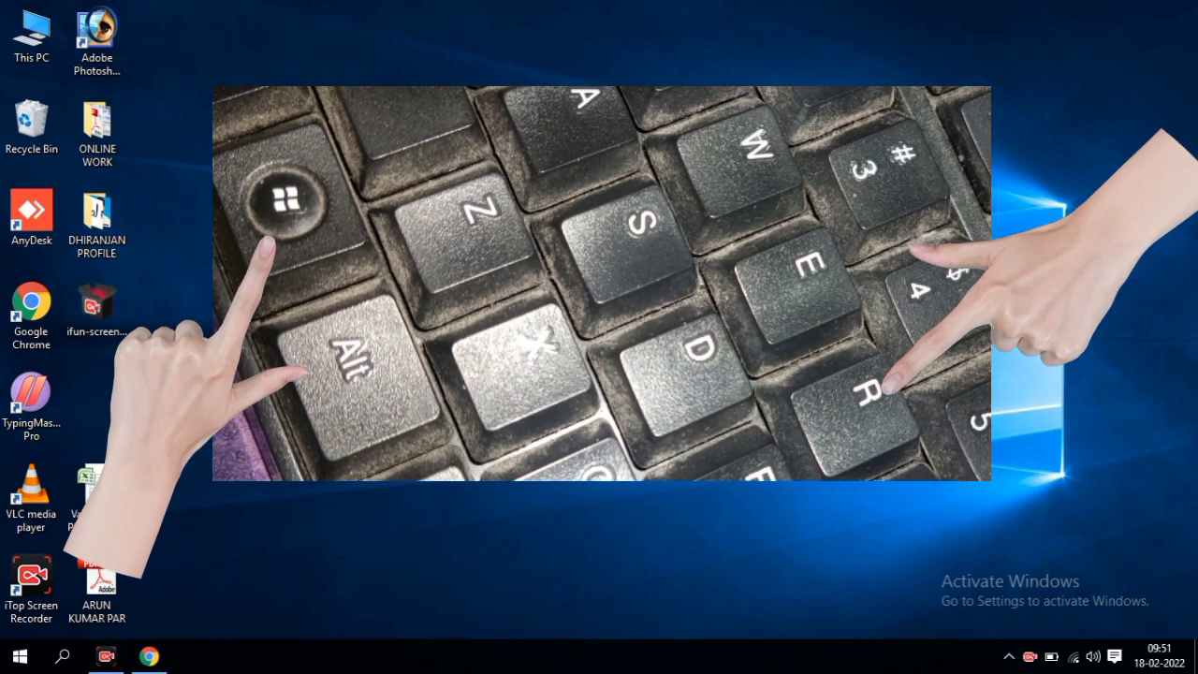
Open the prefetch folder through Run, delete all its files, and close the folder without retrying files in use
{"action": "key", "text": "super+r"}
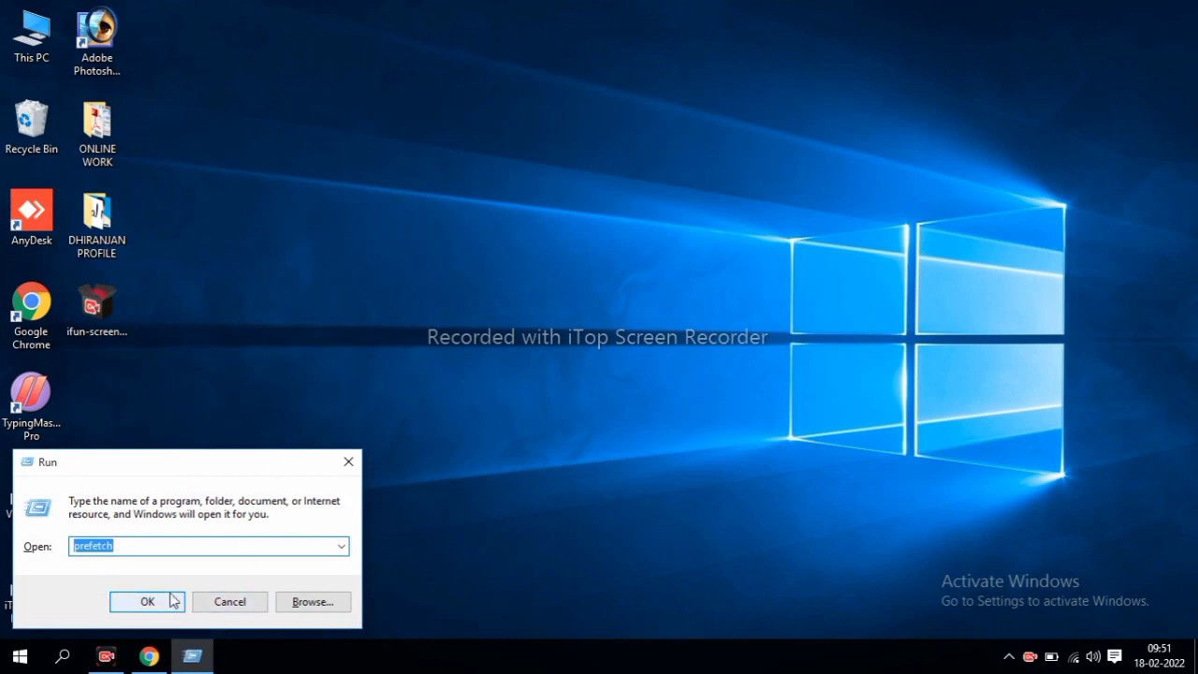
{"action": "key", "text": "Return"}
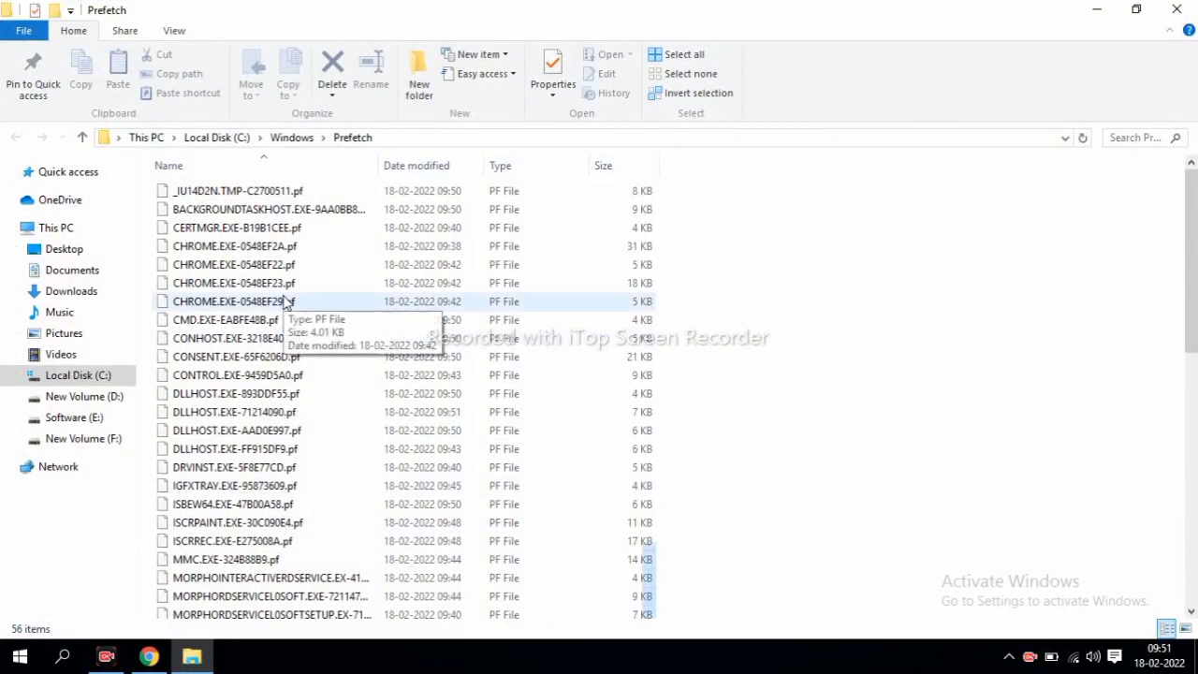
{"action": "key", "text": "ctrl+a"}
{"action": "key", "text": "Delete"}
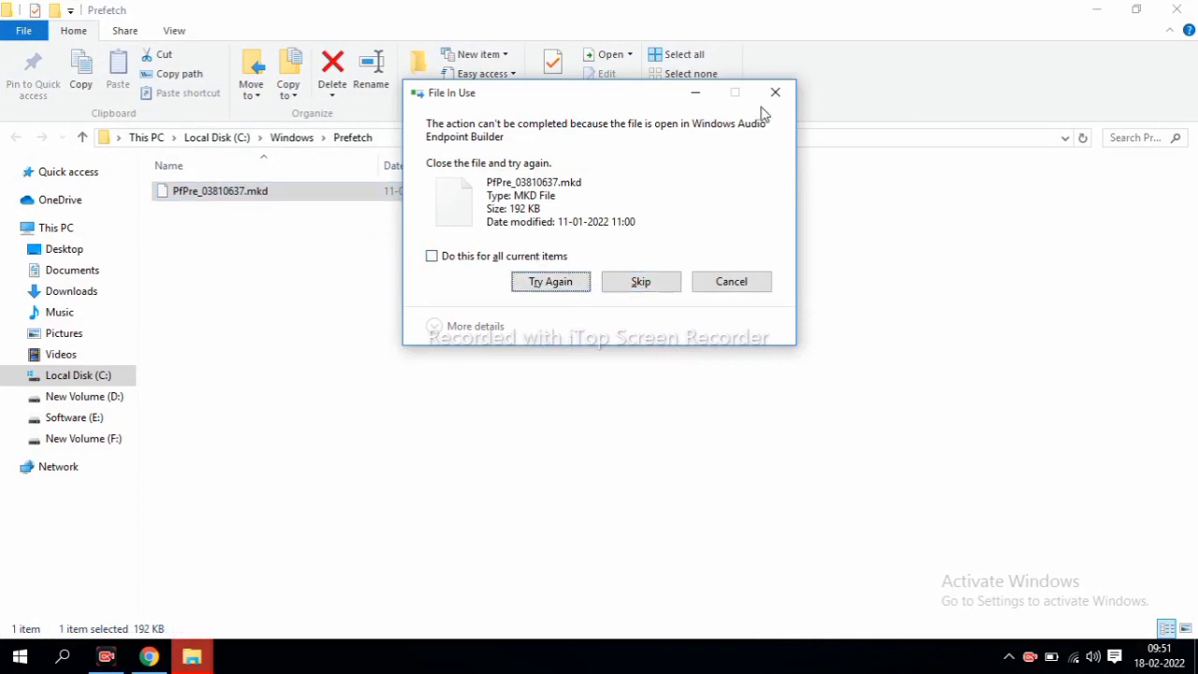
{"action": "left_click", "coordinate": [1177, 10]}
{"action": "left_click", "coordinate": [1177, 9]}
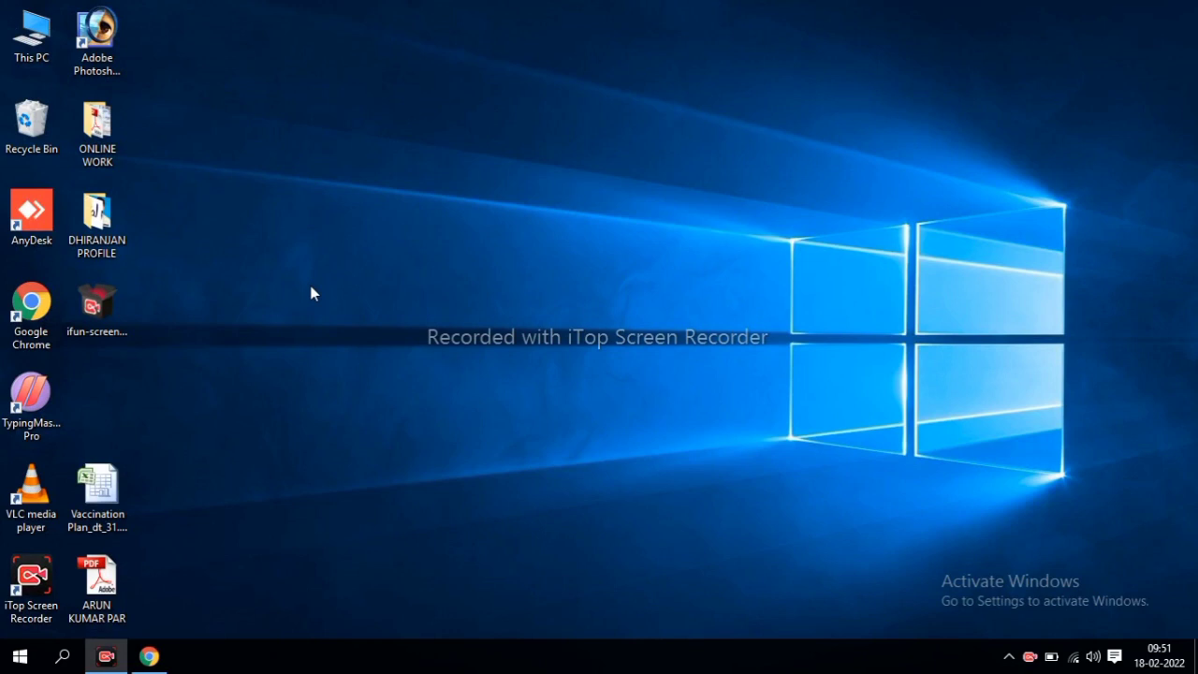
Open the %temp% folder through Run, delete all its contents, and leave the folder without retrying files in use
{"action": "key", "text": "super+r"}
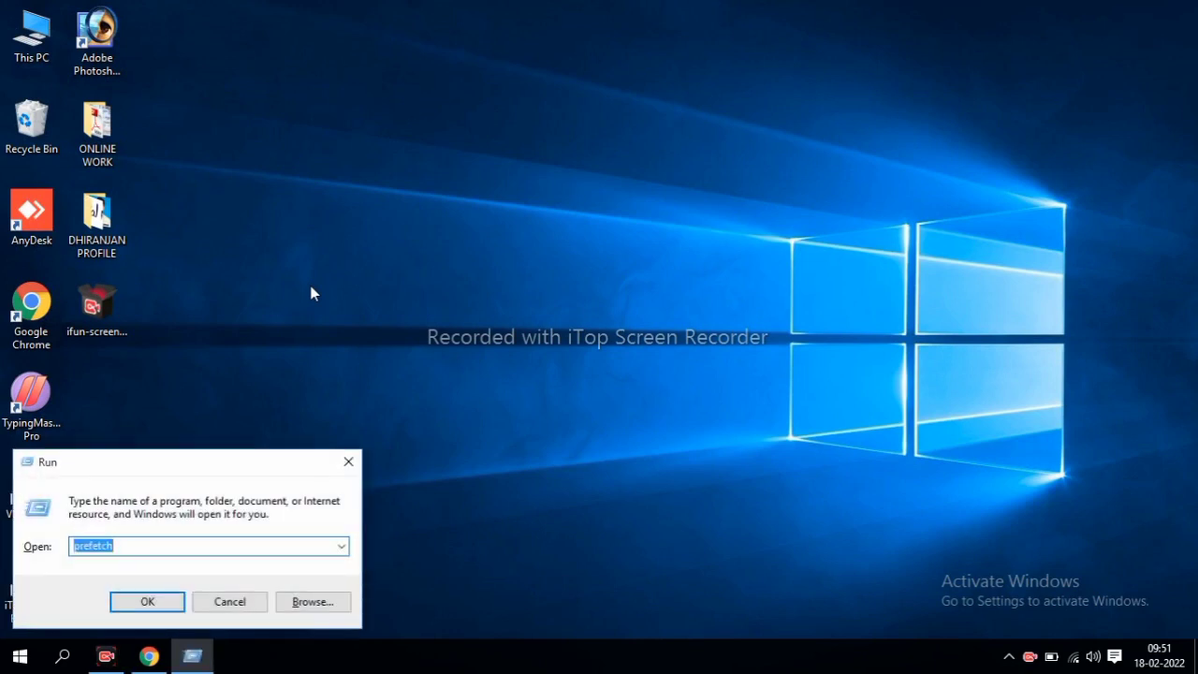
{"action": "type", "text": "%"}
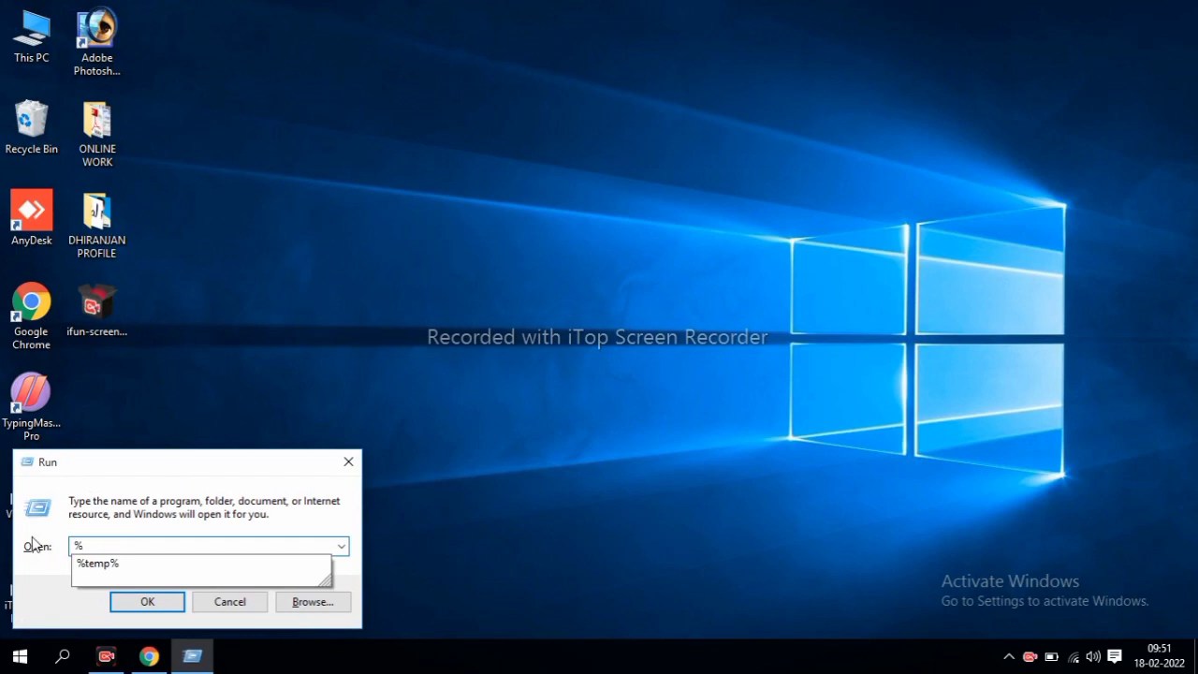
{"action": "left_click", "coordinate": [116, 565]}
{"action": "left_click", "coordinate": [147, 602]}
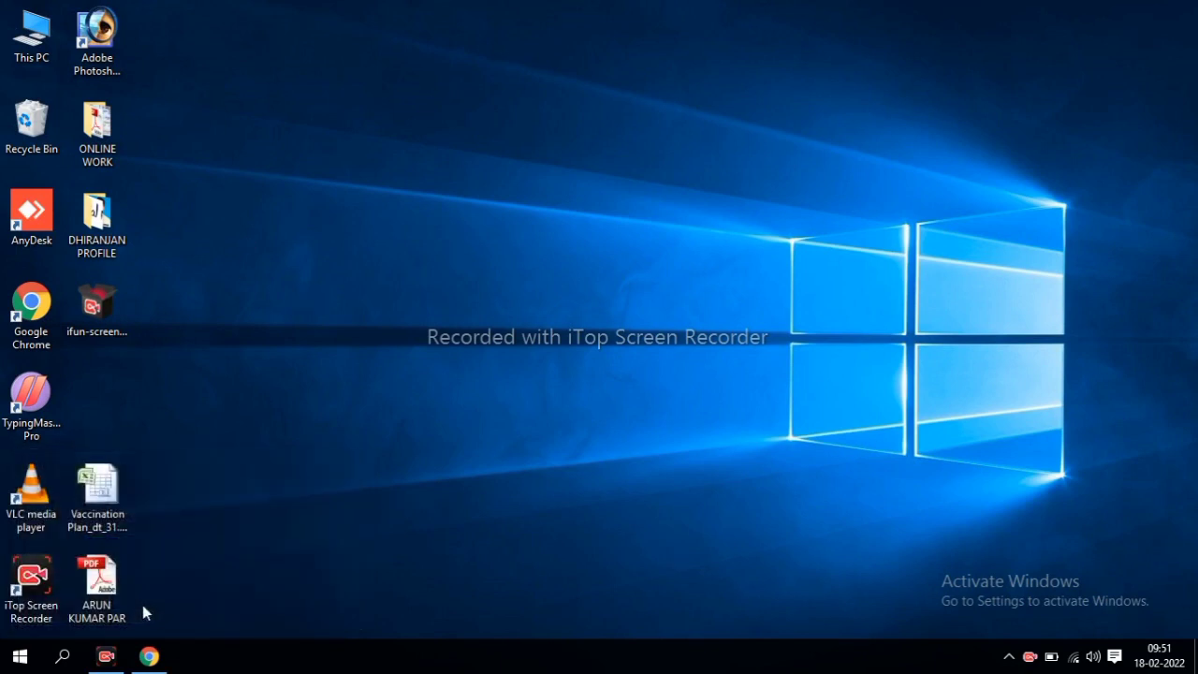
{"action": "key", "text": "ctrl+a"}
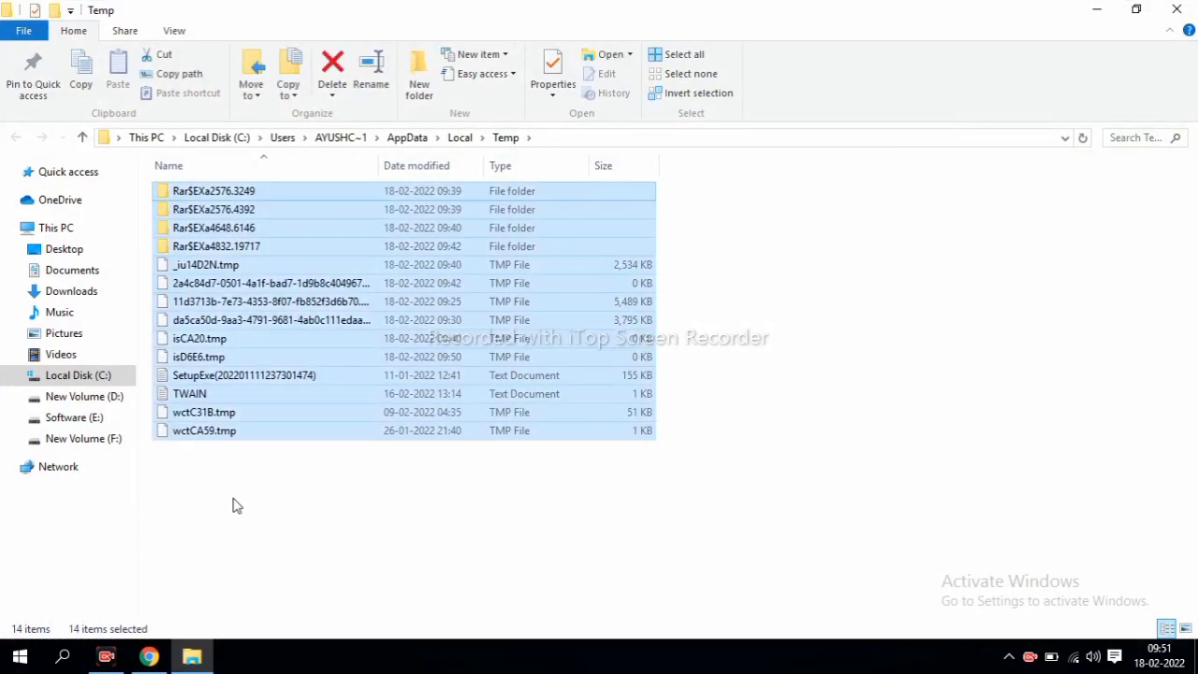
{"action": "key", "text": "Delete"}
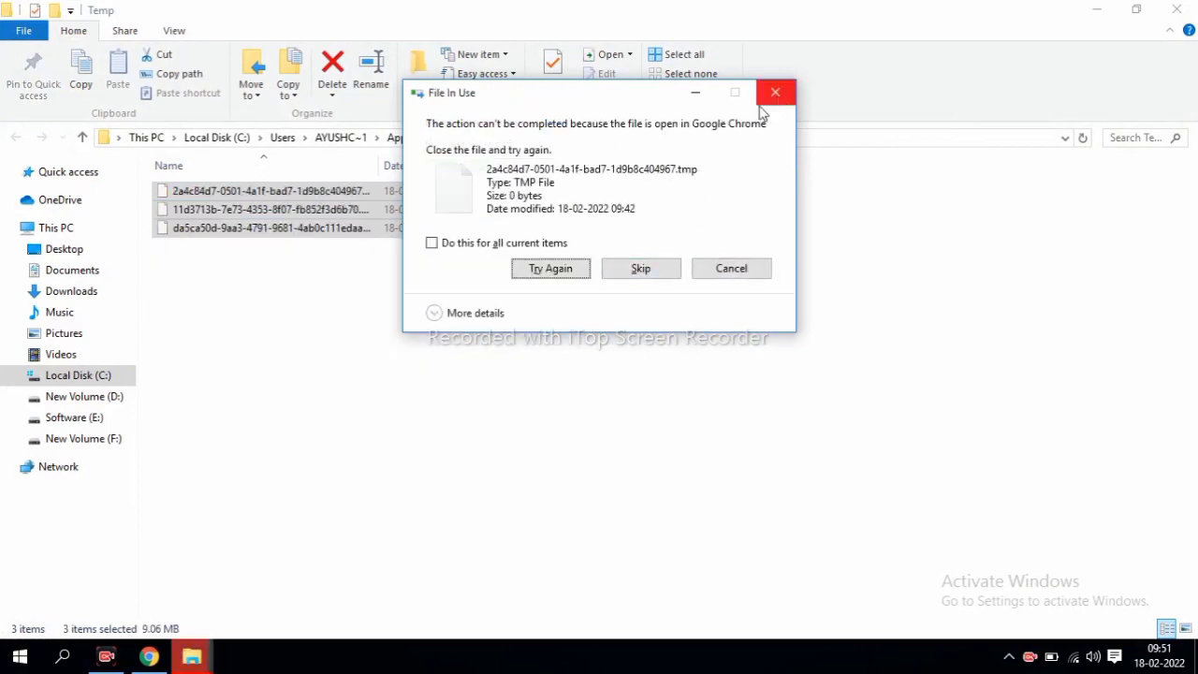
{"action": "left_click", "coordinate": [775, 92]}
{"action": "left_click", "coordinate": [1090, 9]}
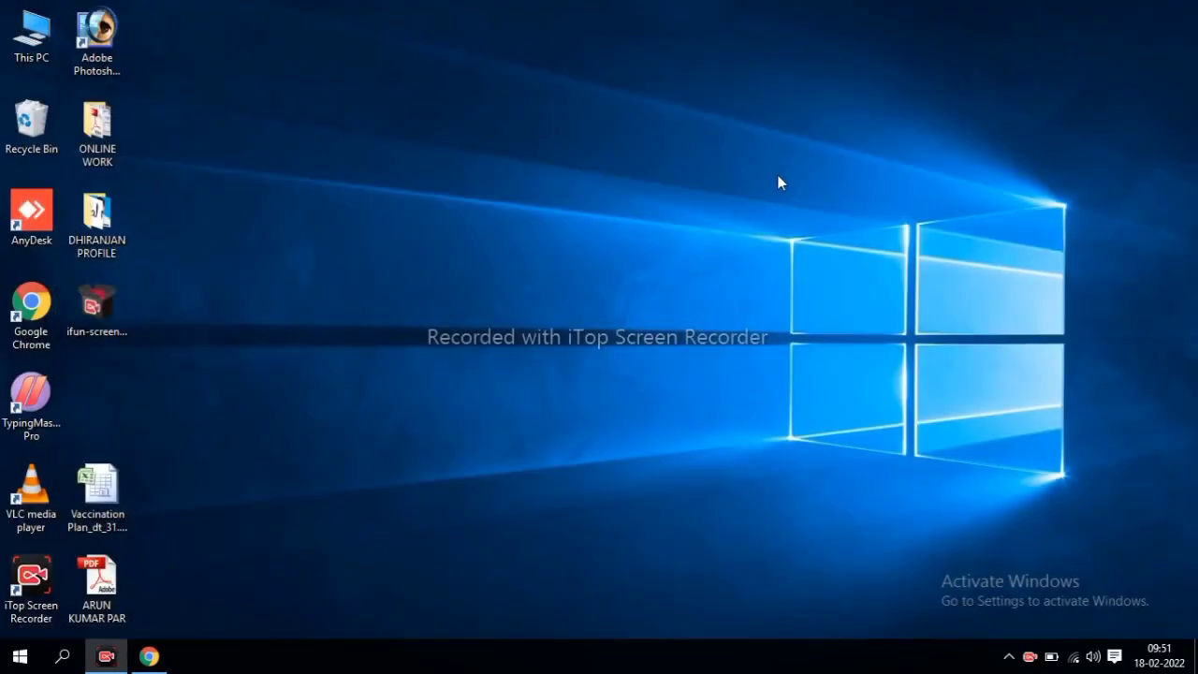
Open the Windows Temp folder by running the temp command from the Run dialog
{"action": "key", "text": "super+r"}
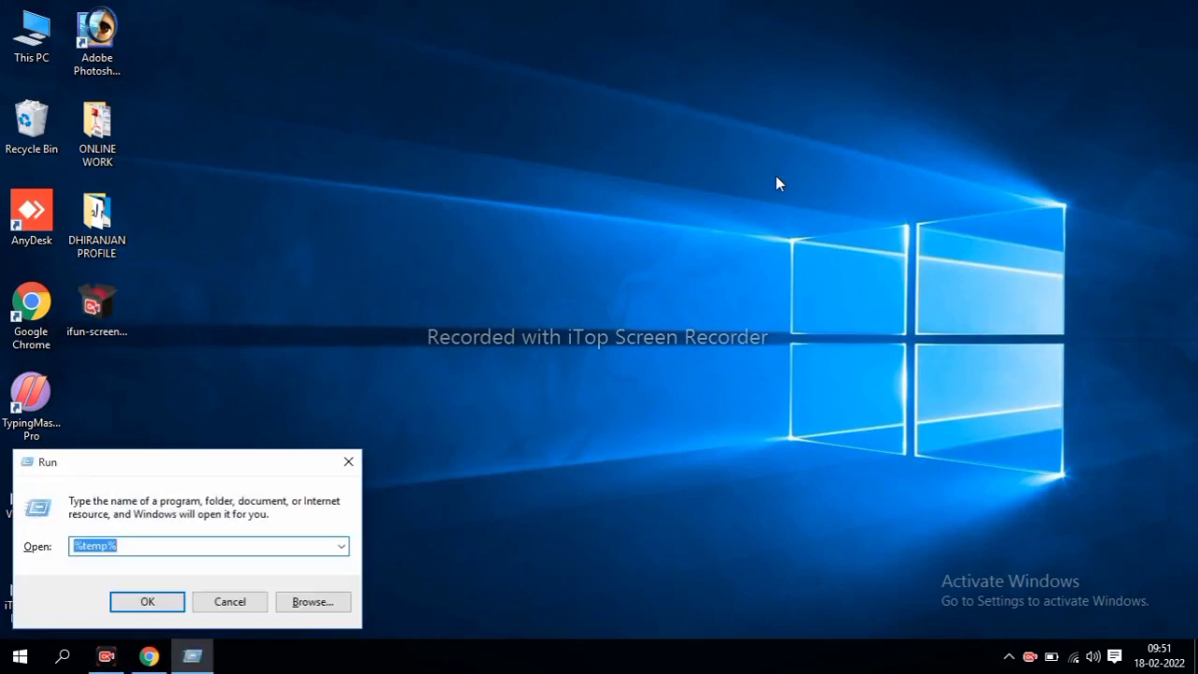
{"action": "type", "text": "te"}
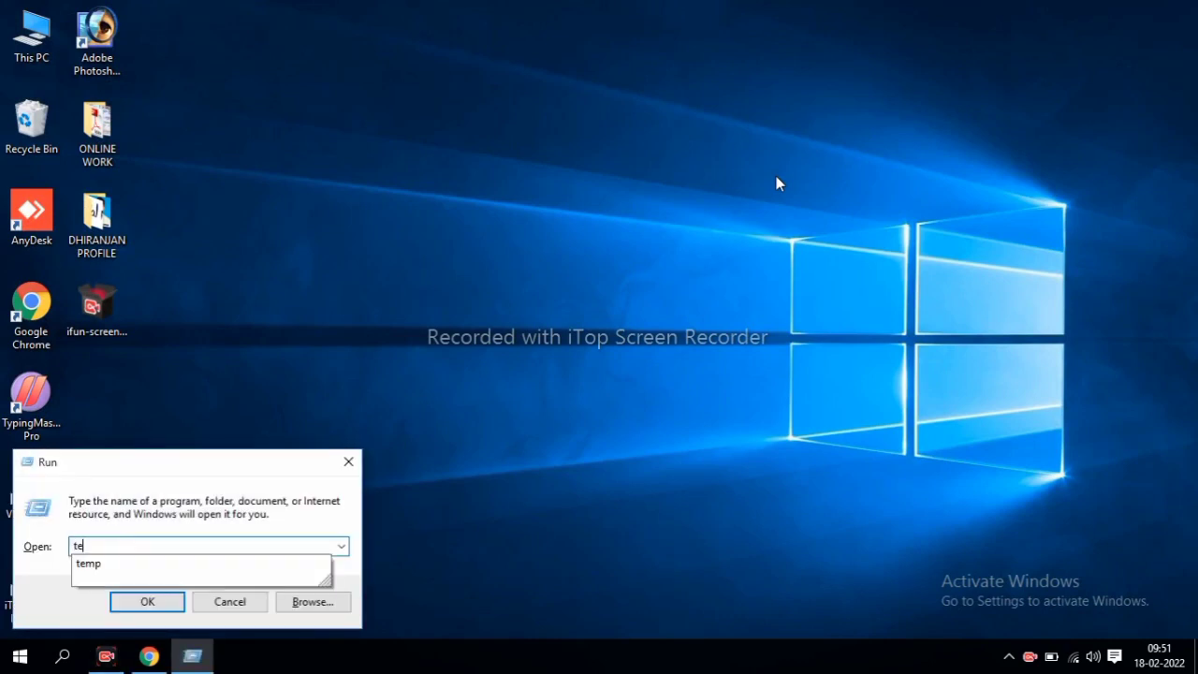
{"action": "left_click", "coordinate": [114, 571]}
{"action": "left_click", "coordinate": [150, 603]}
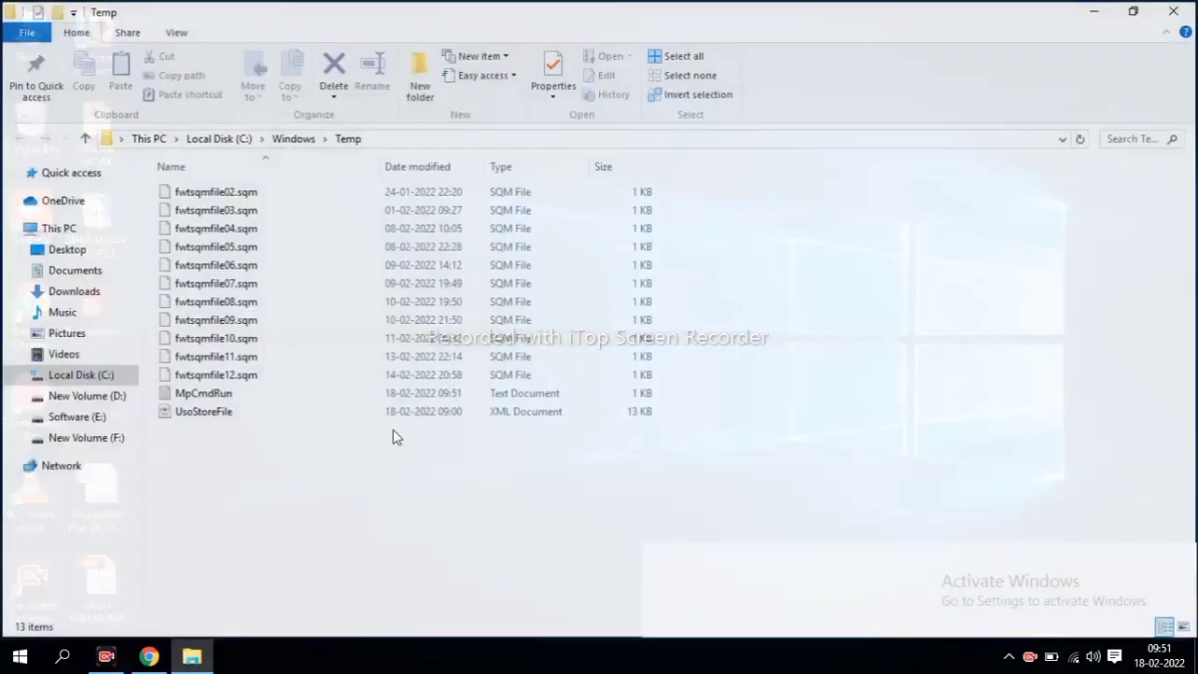
Delete all files in the Windows Temp folder, granting administrator permission for all current items, and close the folder
{"action": "key", "text": "ctrl+a"}
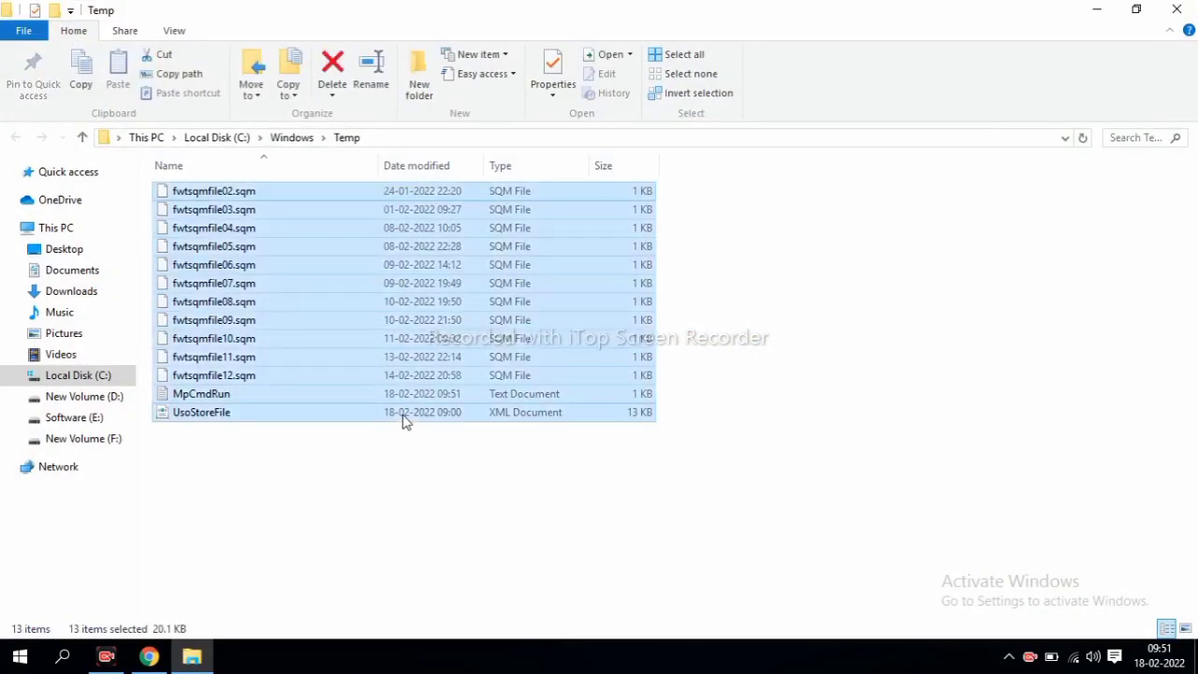
{"action": "key", "text": "Delete"}
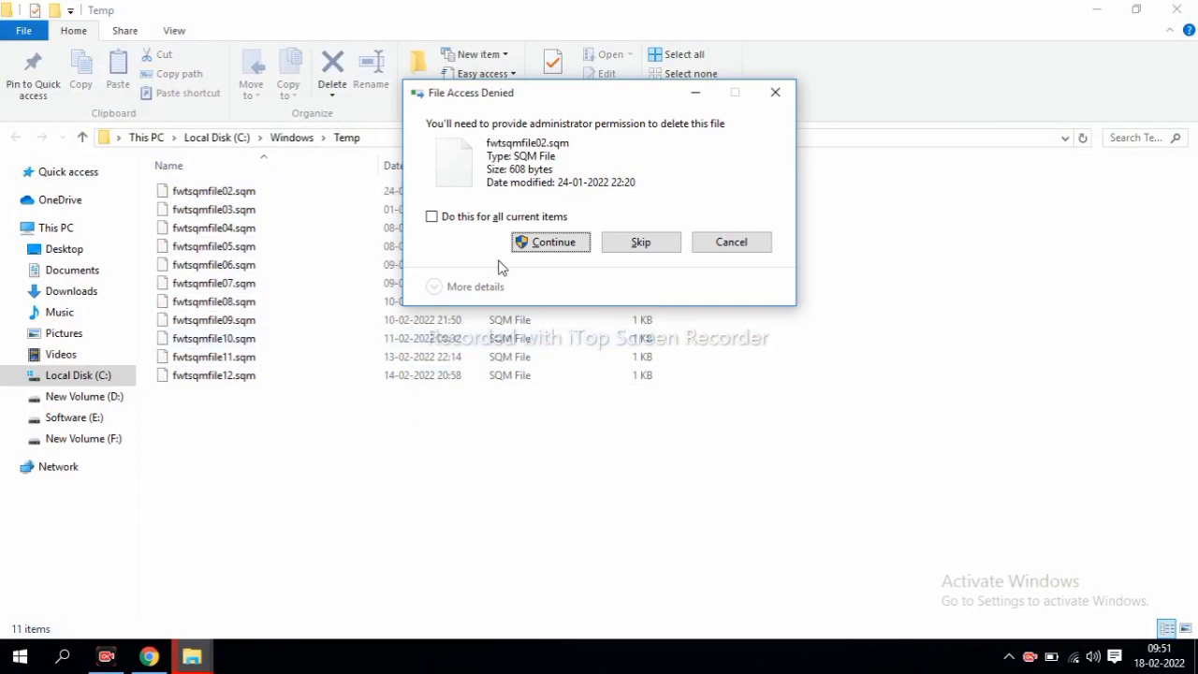
{"action": "key", "text": "Return"}
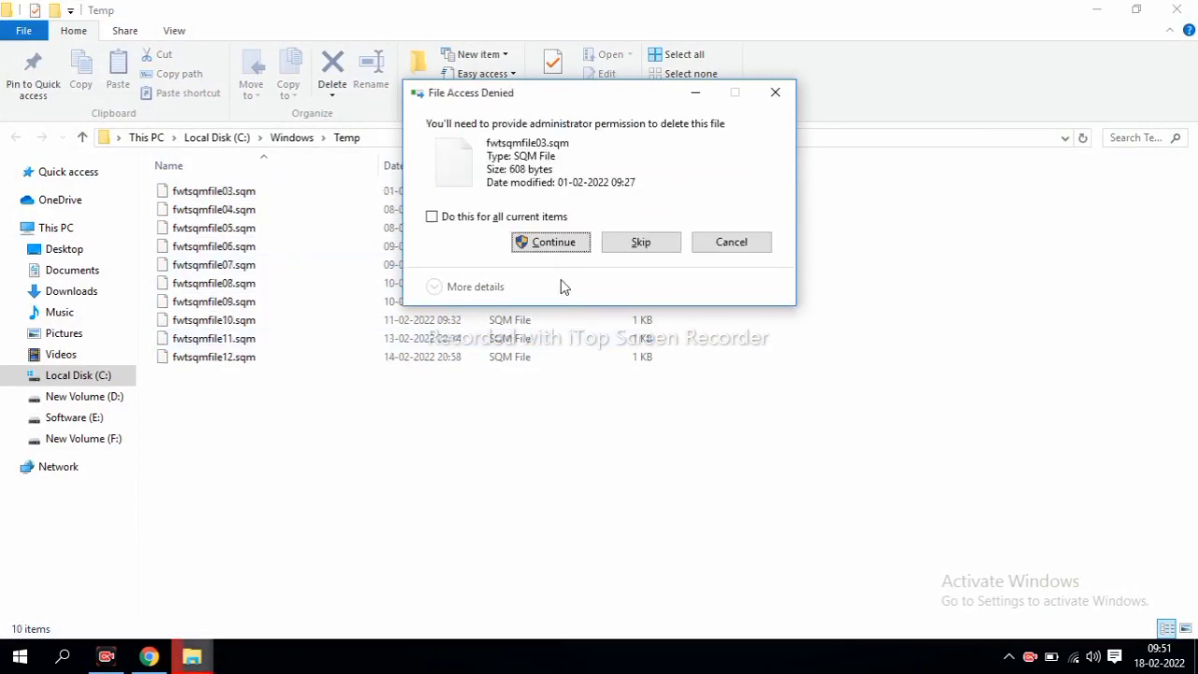
{"action": "left_click", "coordinate": [550, 245]}
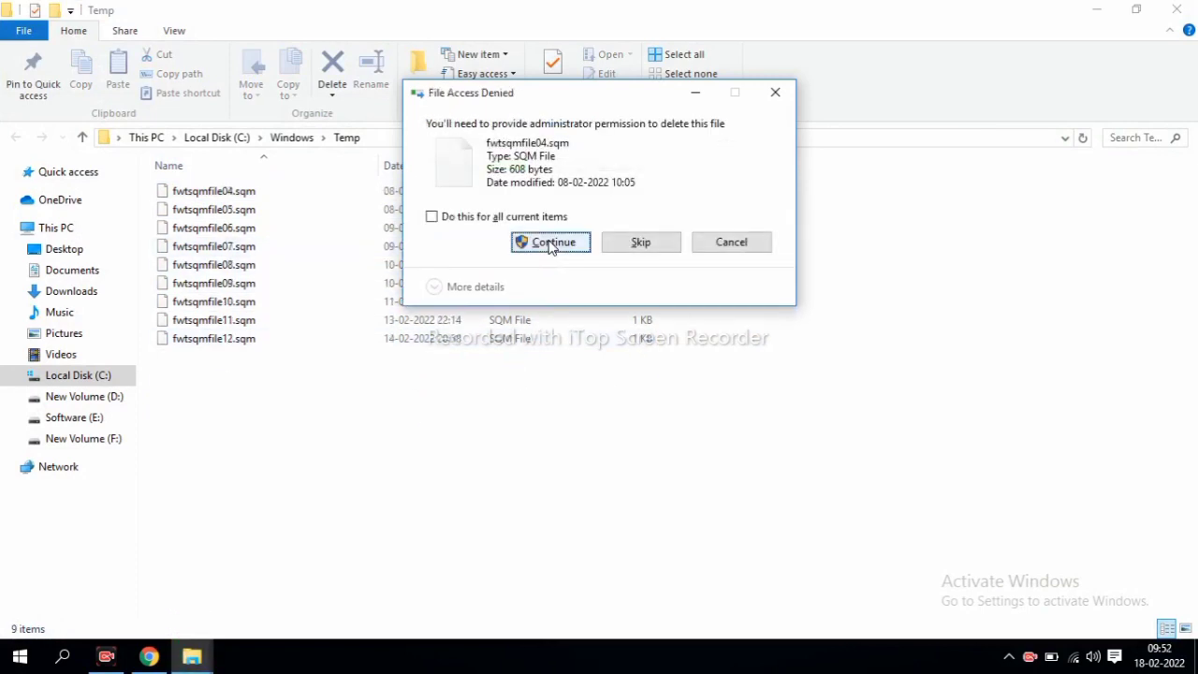
{"action": "left_click", "coordinate": [551, 245]}
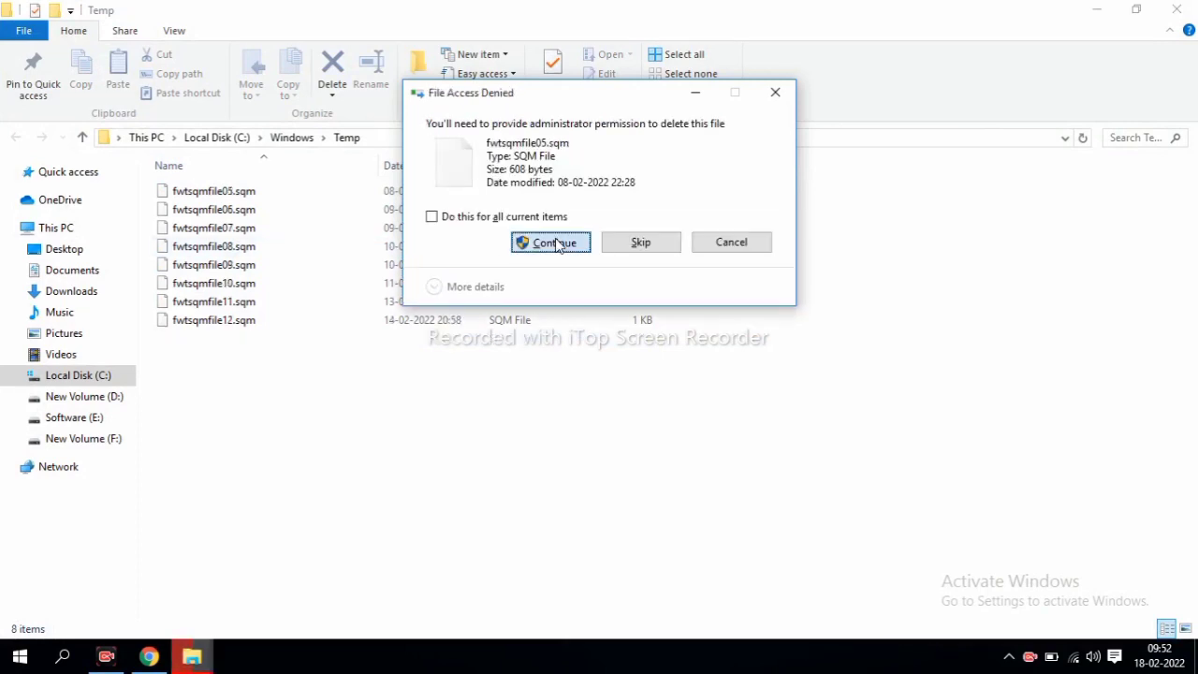
{"action": "left_click", "coordinate": [555, 243]}
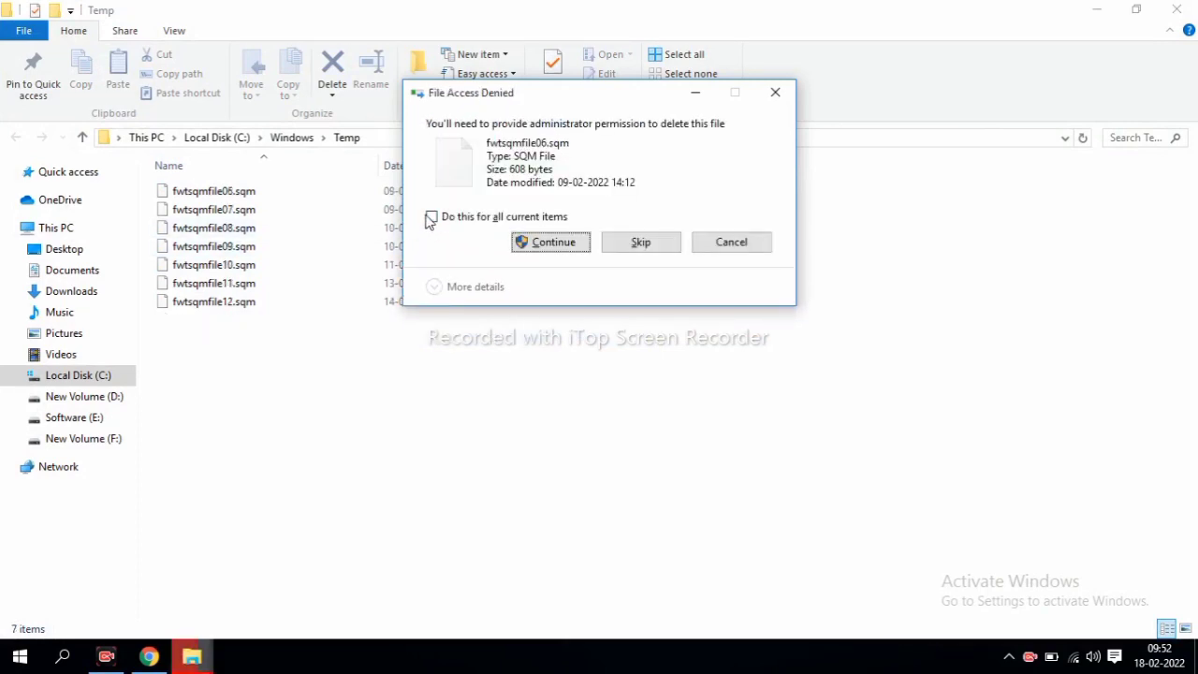
{"action": "left_click", "coordinate": [432, 218]}
{"action": "left_click", "coordinate": [551, 246]}
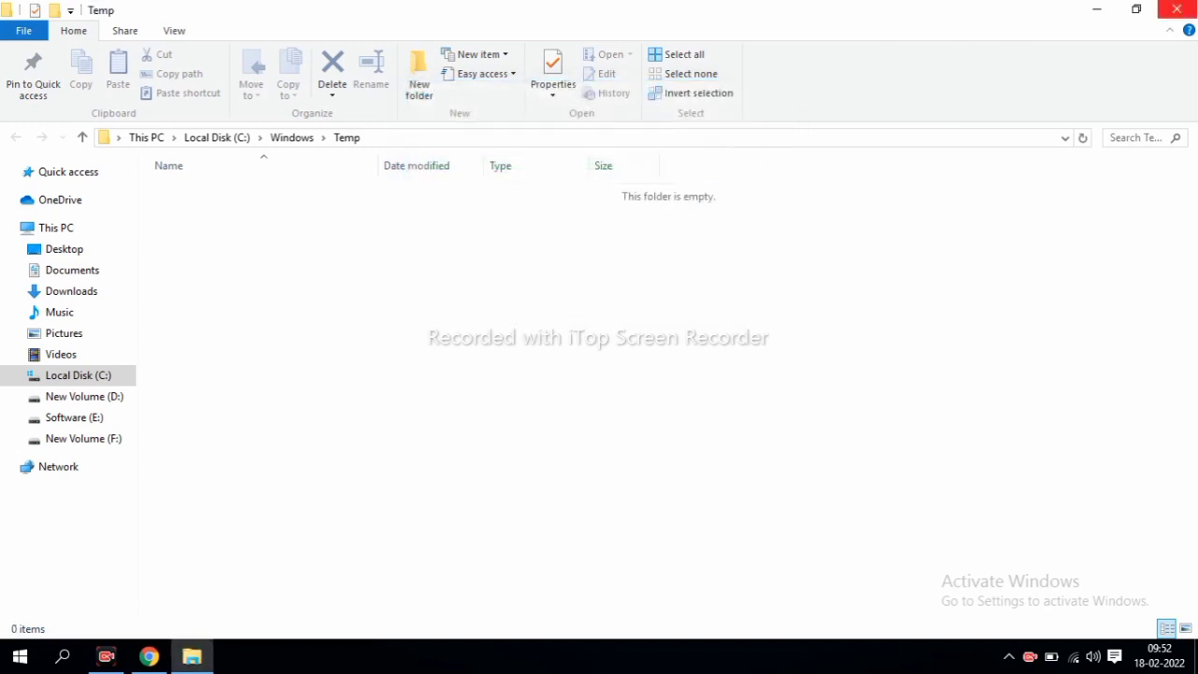
{"action": "left_click", "coordinate": [1176, 9]}
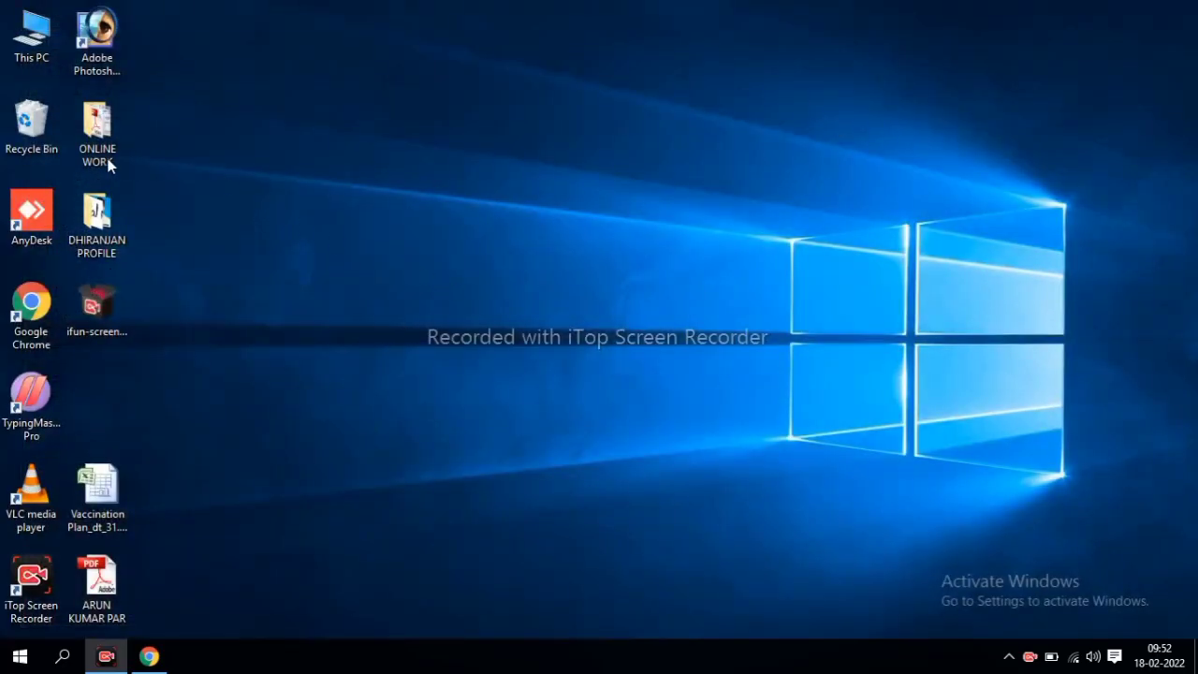
Open the Recycle Bin and permanently delete all items in it
{"action": "double_click", "coordinate": [39, 134]}
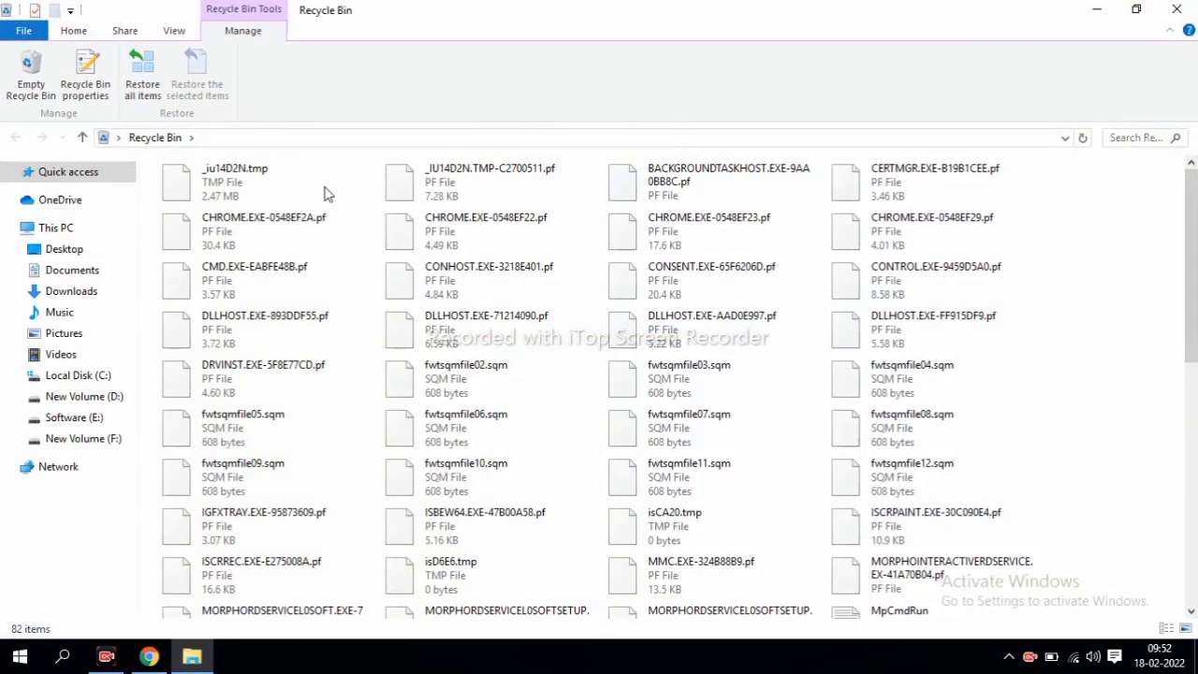
{"action": "key", "text": "ctrl+a"}
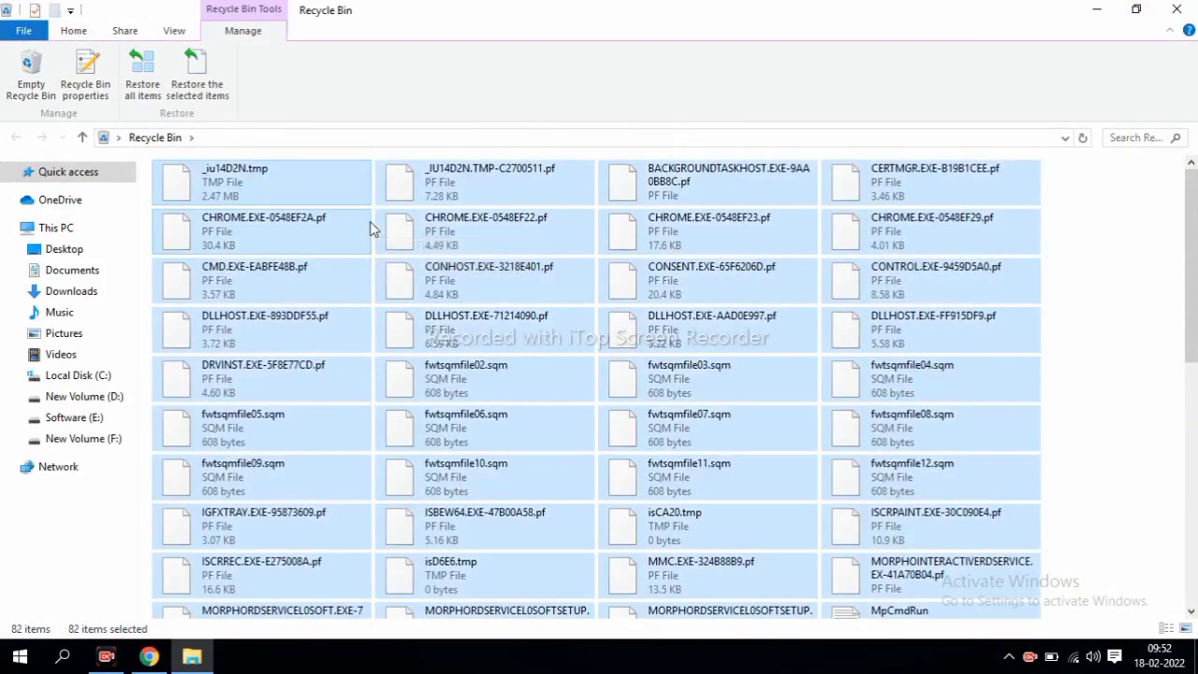
{"action": "key", "text": "Delete"}
{"action": "key", "text": "Escape"}
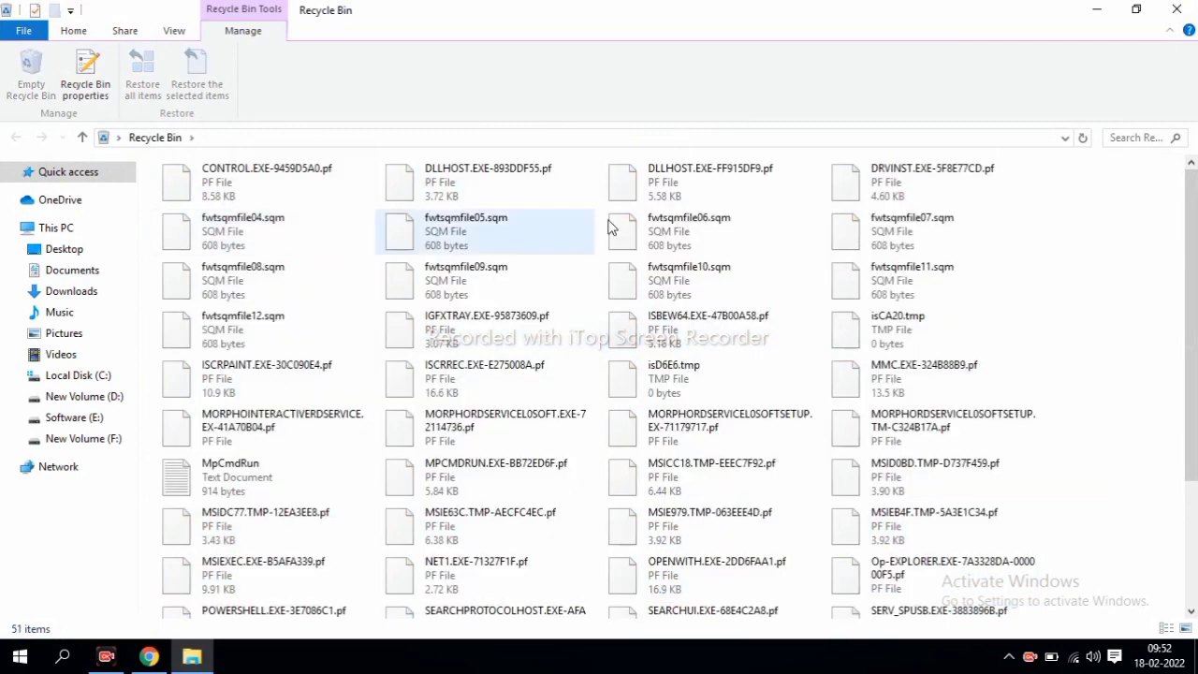
Restore the Recycle Bin window to a smaller size and refresh the desktop twice
{"action": "left_click", "coordinate": [1135, 9]}
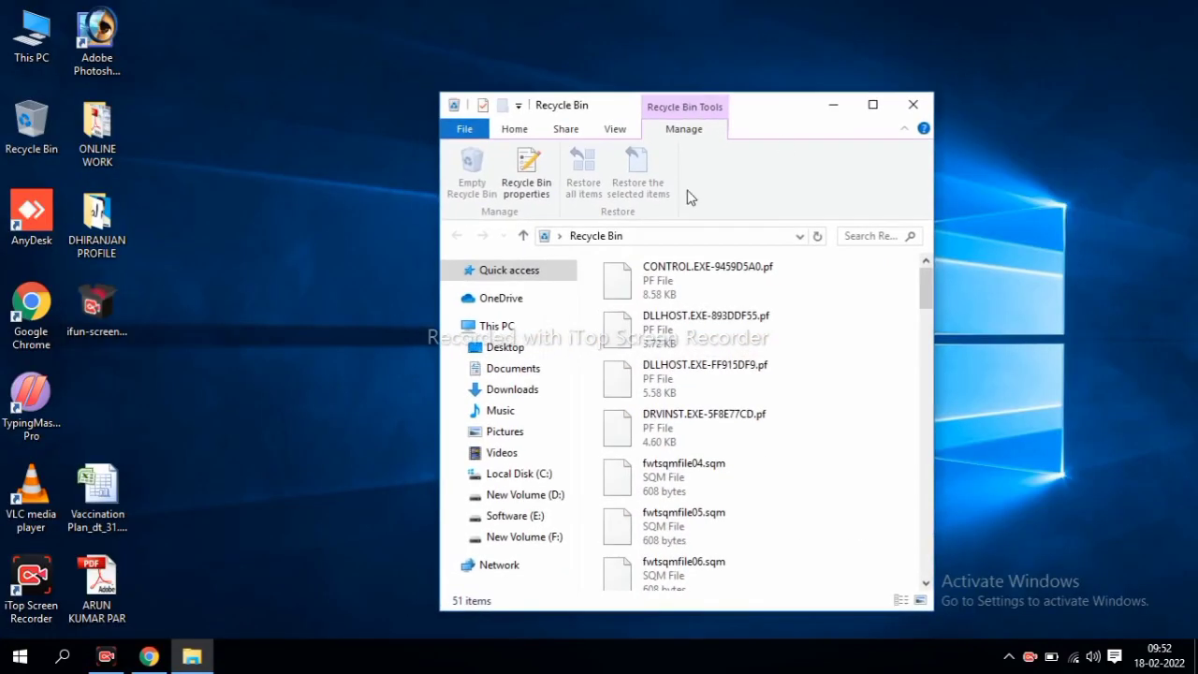
{"action": "right_click", "coordinate": [295, 112]}
{"action": "left_click", "coordinate": [326, 157]}
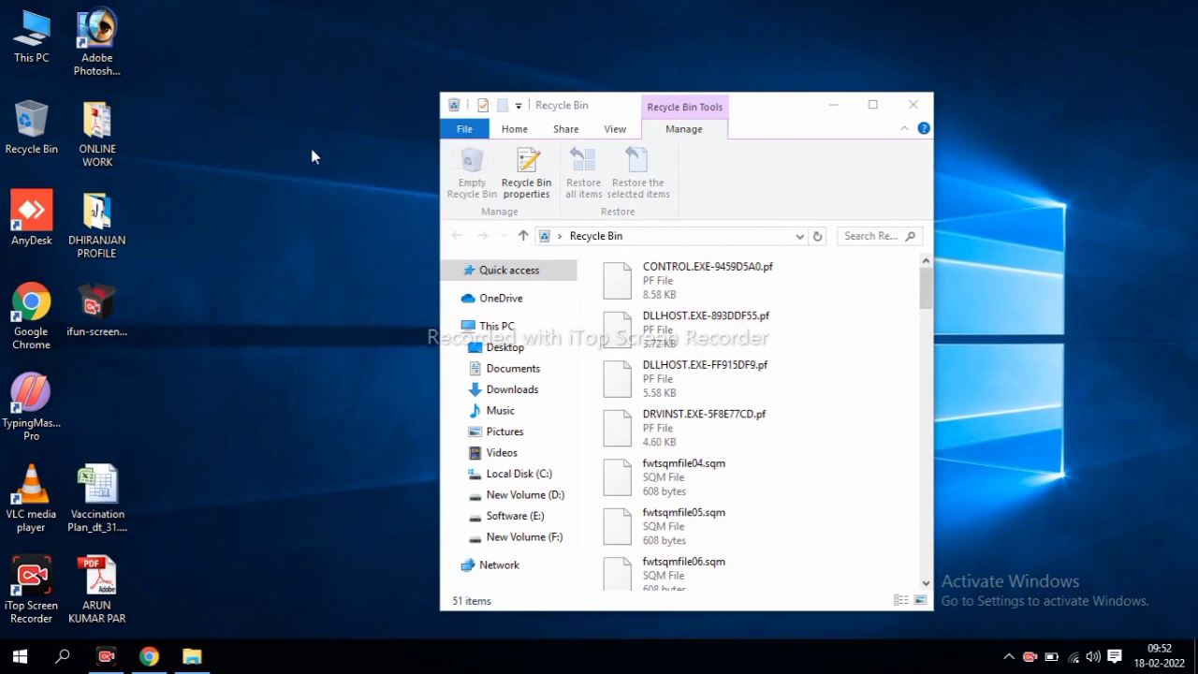
{"action": "right_click", "coordinate": [295, 141]}
{"action": "left_click", "coordinate": [340, 187]}
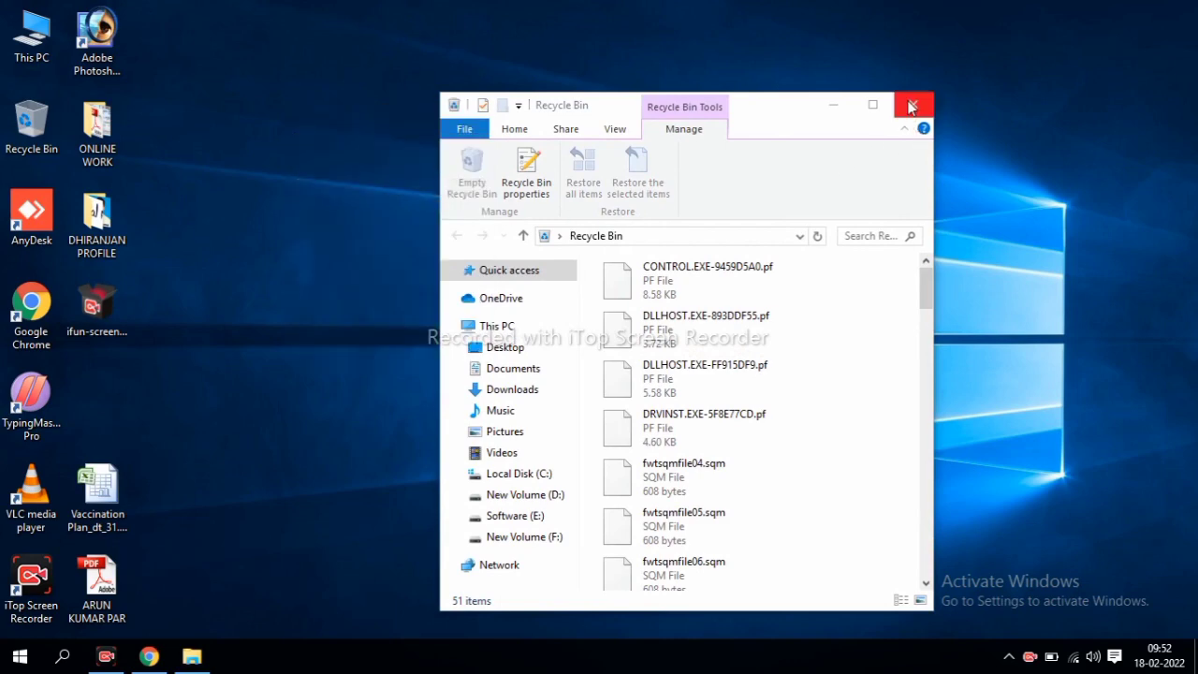
Close and reopen the Recycle Bin to check whether any items remain, and close it again
{"action": "left_click", "coordinate": [913, 104]}
{"action": "double_click", "coordinate": [49, 128]}
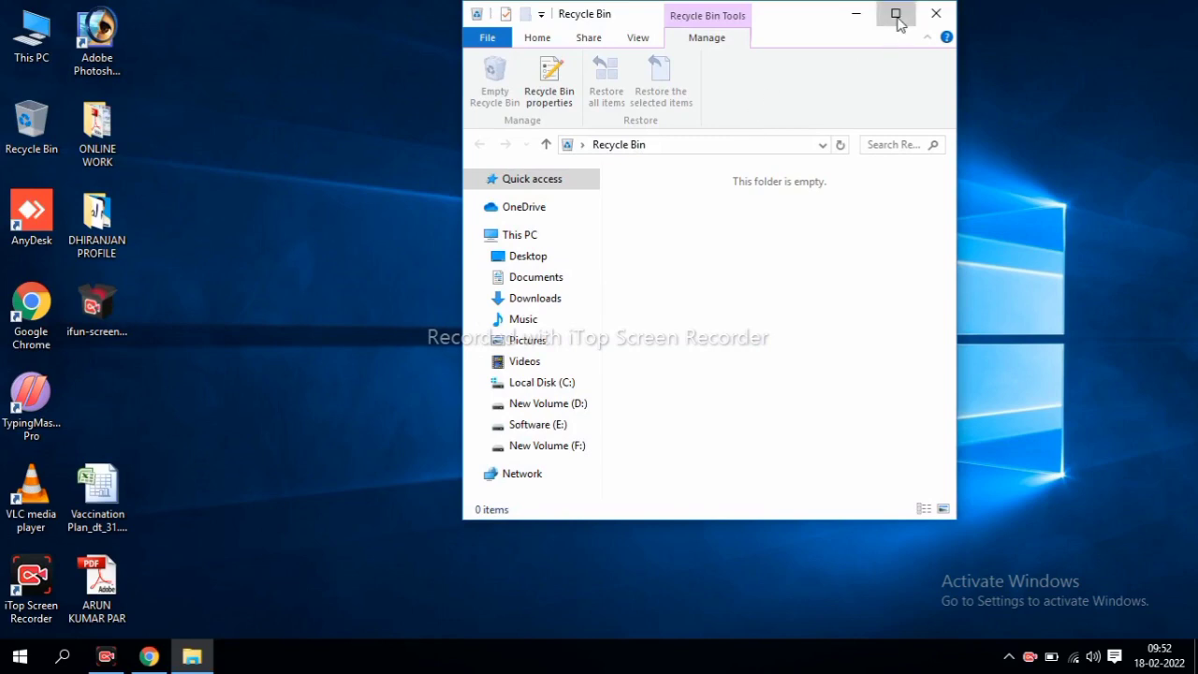
{"action": "left_click", "coordinate": [894, 13]}
{"action": "left_click", "coordinate": [1172, 9]}
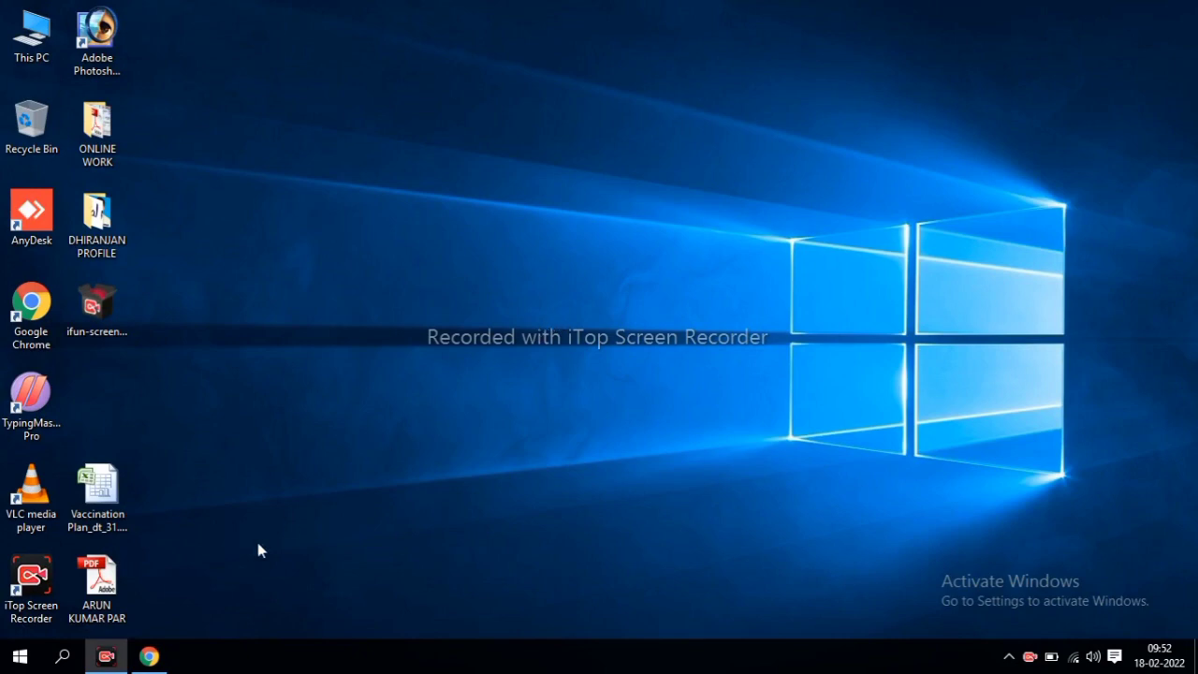
Switch to Chrome, search for morpho in a new tab, and open the Morpho Fingerprint RD service - RD Service Online result
{"action": "left_click", "coordinate": [151, 655]}
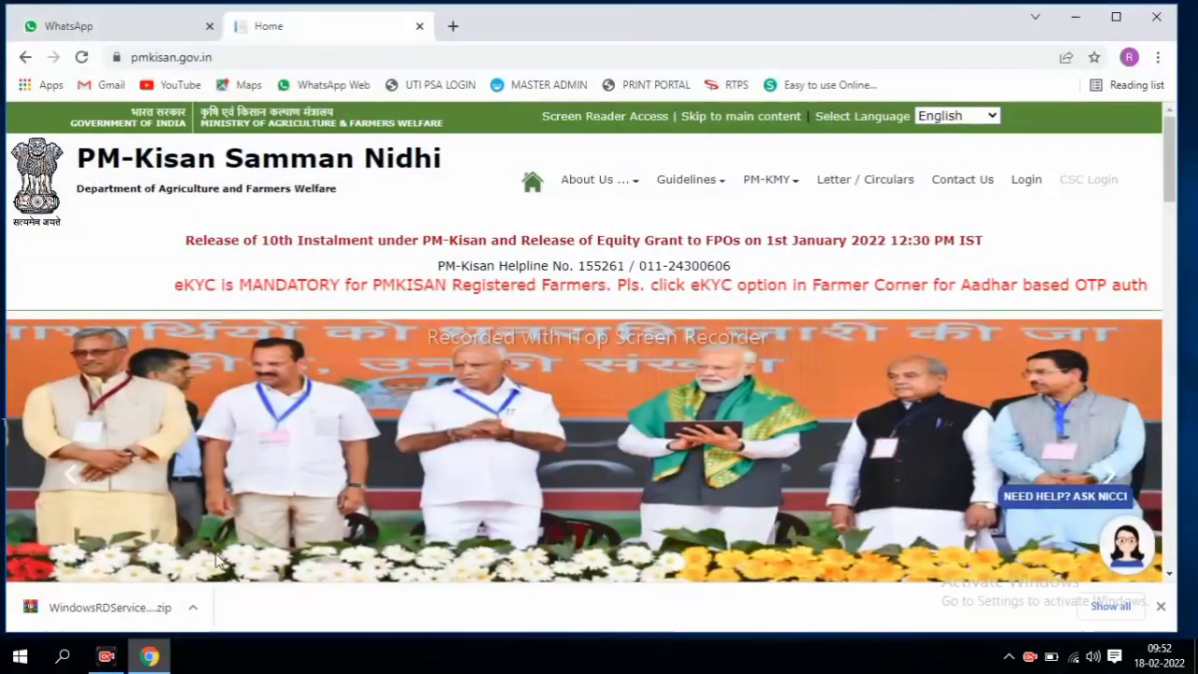
{"action": "left_click", "coordinate": [452, 27]}
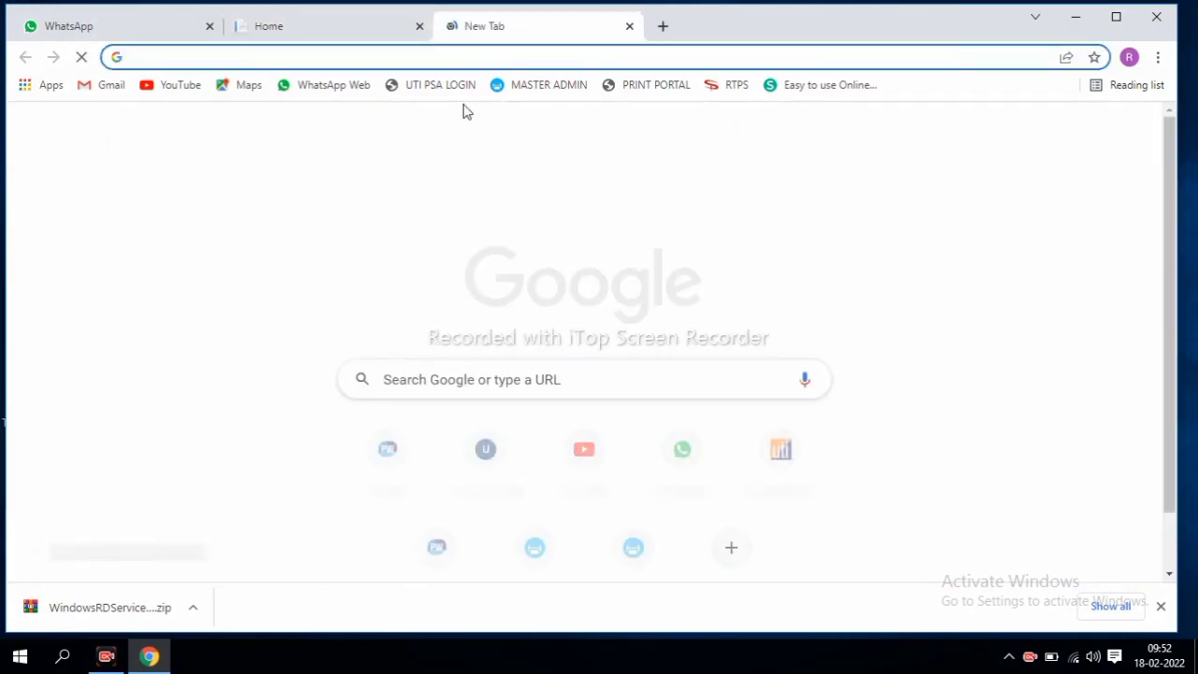
{"action": "type", "text": "mo"}
{"action": "key", "text": "BackSpace"}
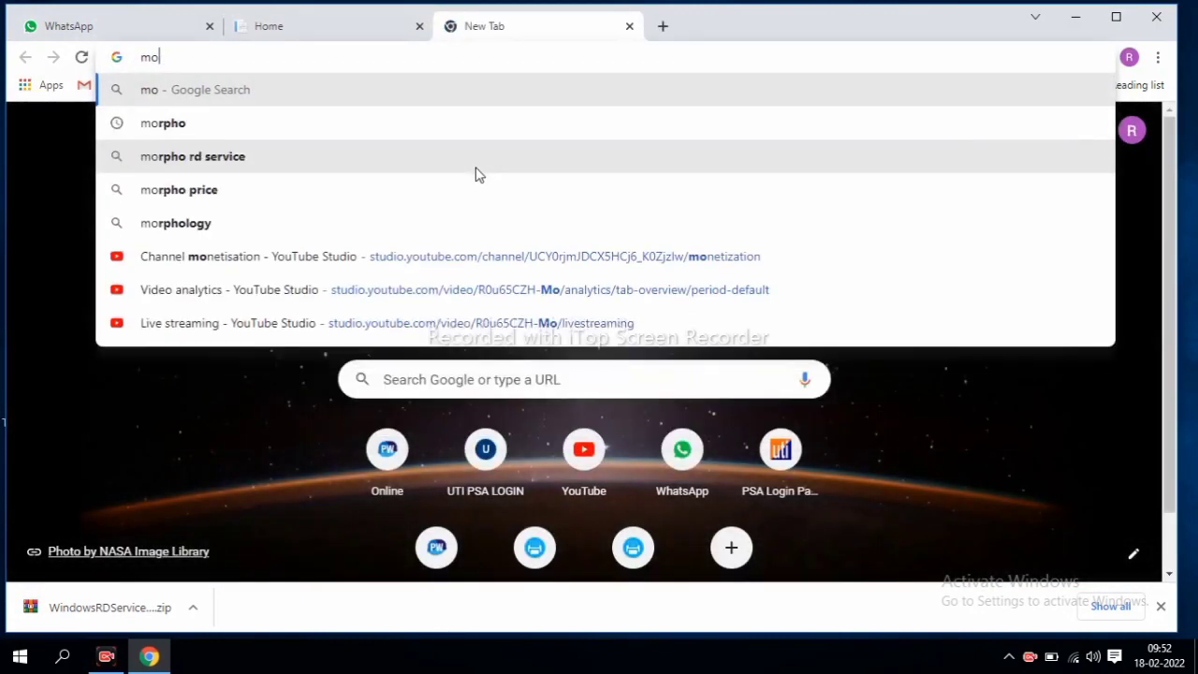
{"action": "type", "text": "r"}
{"action": "key", "text": "Return"}
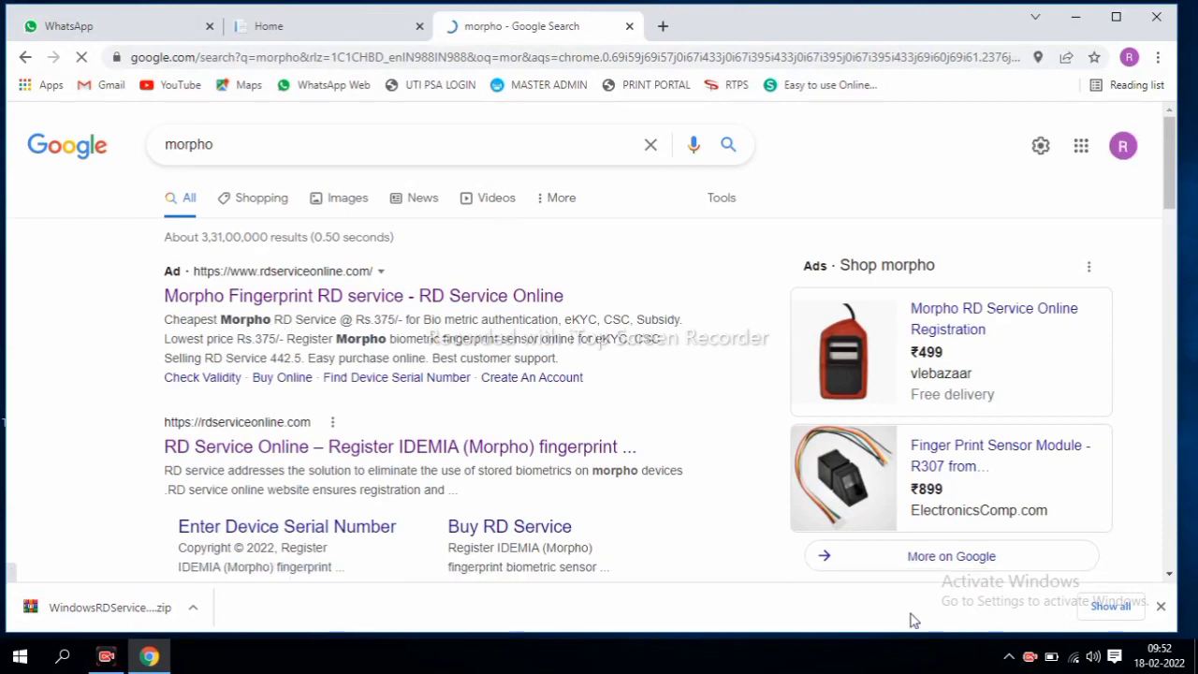
{"action": "mouse_move", "coordinate": [120, 242]}
{"action": "left_mouse_down"}
{"action": "mouse_move", "coordinate": [271, 328]}
{"action": "mouse_move", "coordinate": [590, 319]}
{"action": "left_mouse_up"}
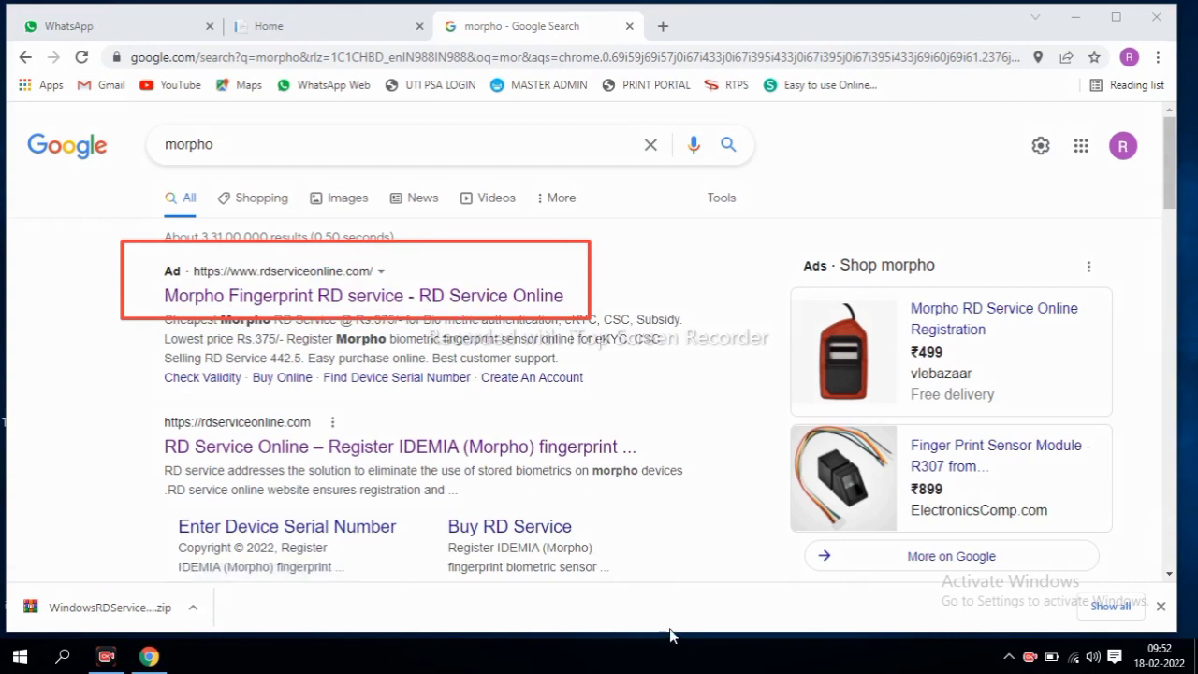
{"action": "left_click", "coordinate": [395, 307]}
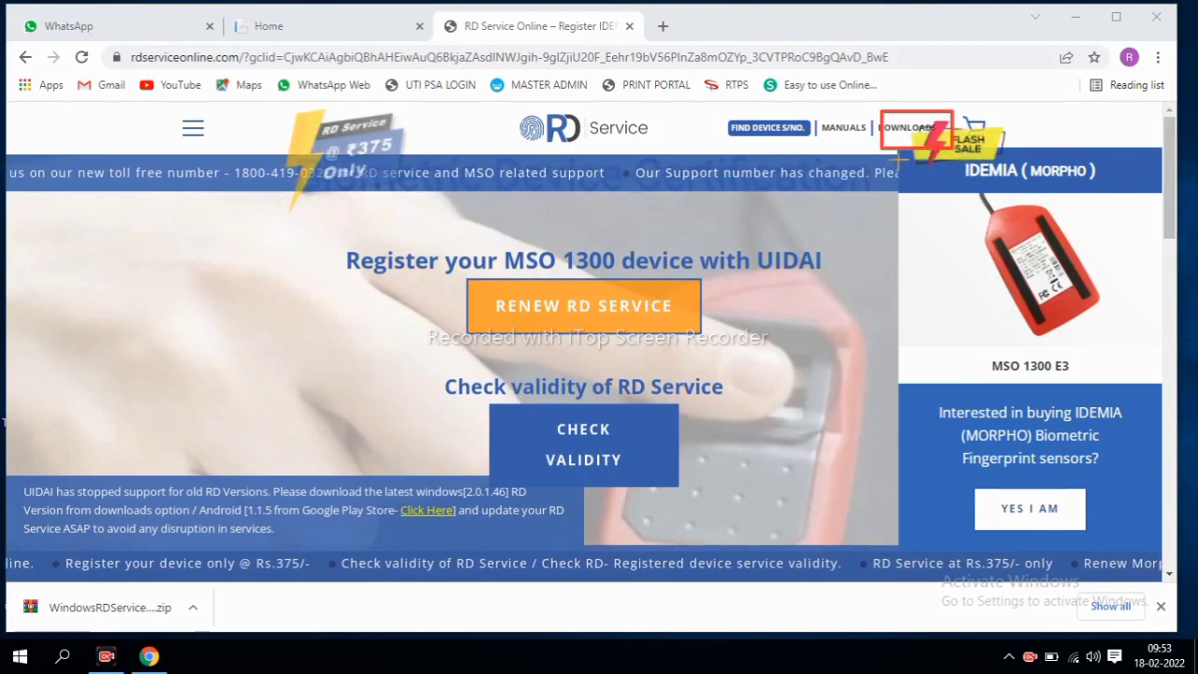
Download the Windows (https/127.0.0.1) RD Service driver archive and save it to the Desktop
{"action": "mouse_move", "coordinate": [906, 131]}
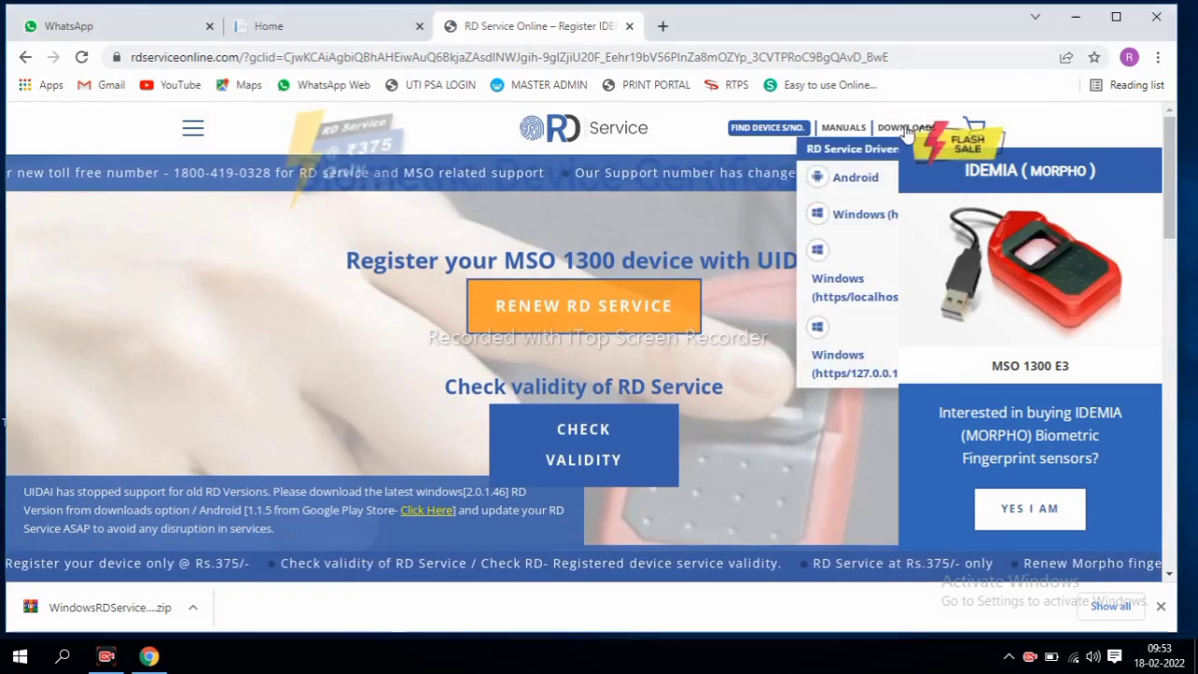
{"action": "left_click", "coordinate": [849, 362]}
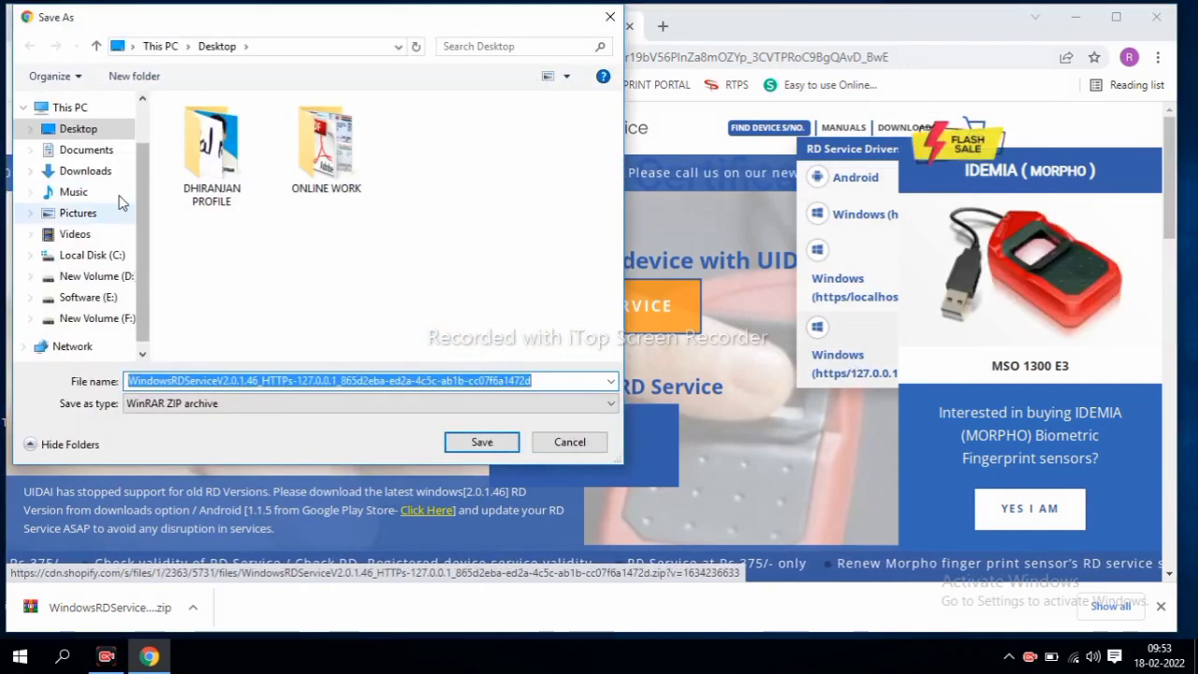
{"action": "left_click", "coordinate": [75, 131]}
{"action": "left_click", "coordinate": [478, 439]}
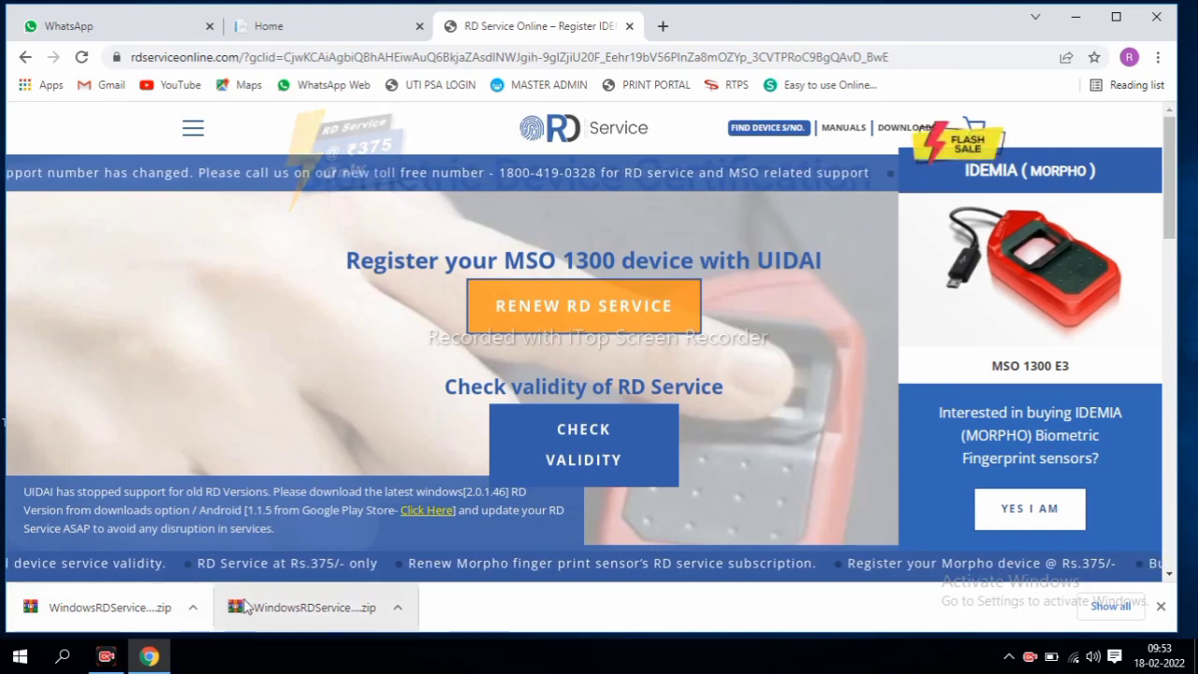
Minimize Chrome, move the downloaded WindowsRDService archive to an empty area of the desktop, and refresh the desktop several times
{"action": "left_click", "coordinate": [1075, 17]}
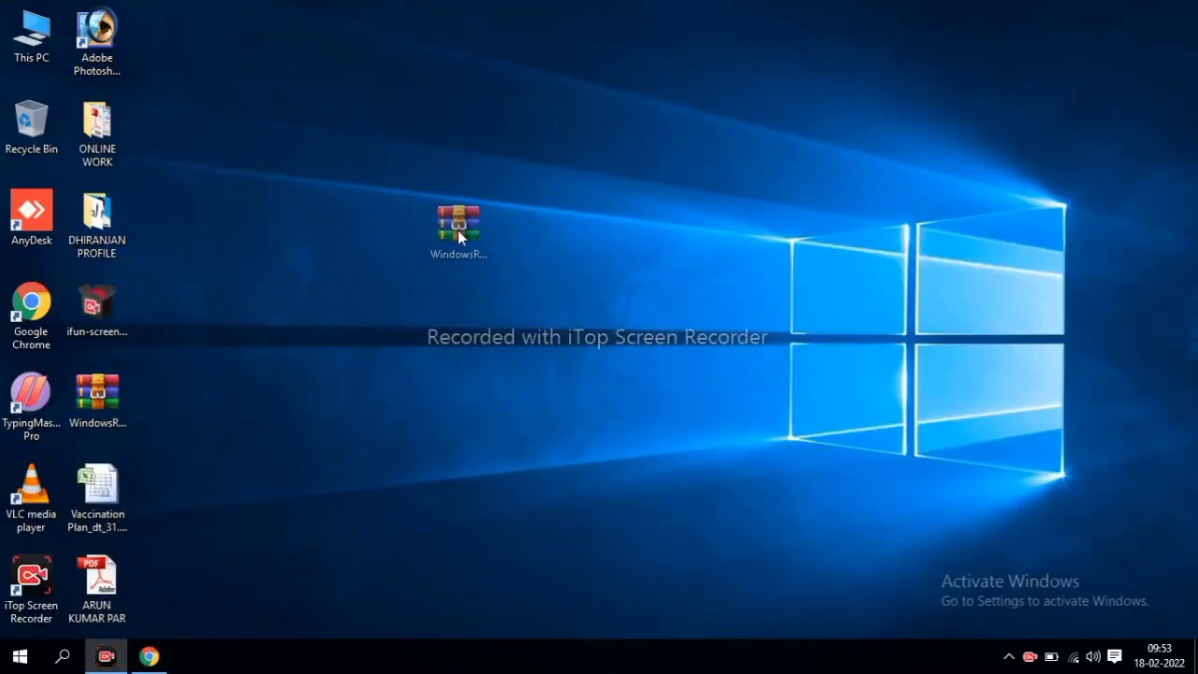
{"action": "left_click_drag", "start_coordinate": [458, 232], "coordinate": [461, 230]}
{"action": "right_click", "coordinate": [590, 114]}
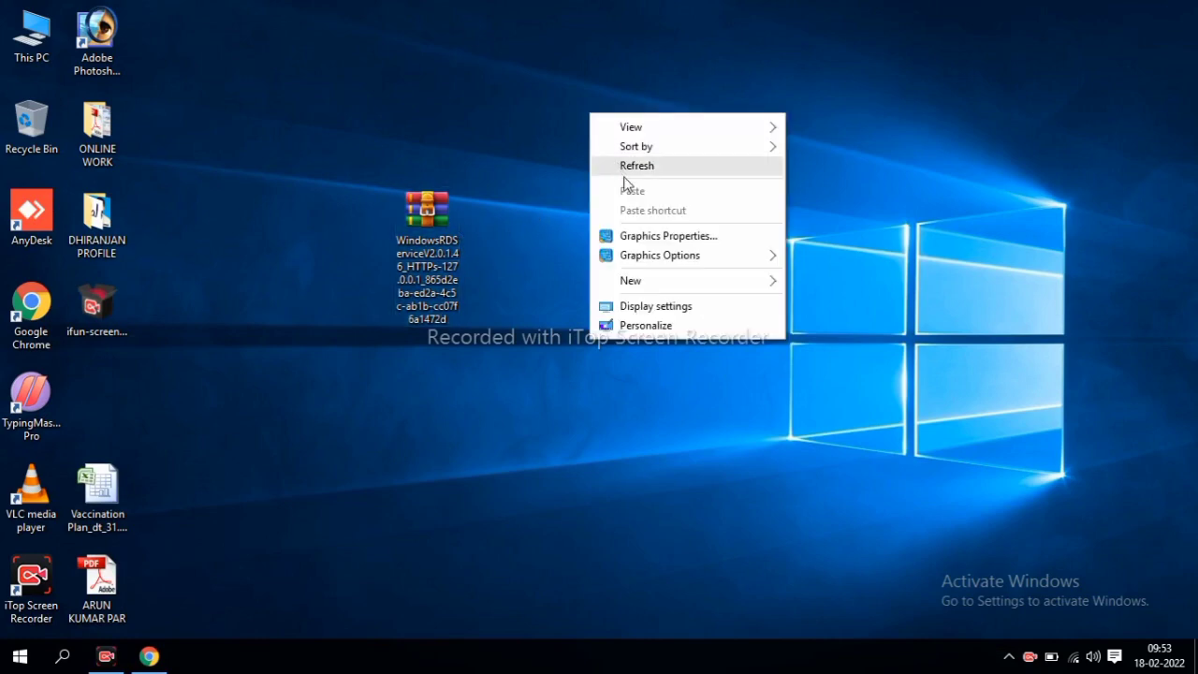
{"action": "left_click", "coordinate": [596, 166]}
{"action": "right_click", "coordinate": [621, 162]}
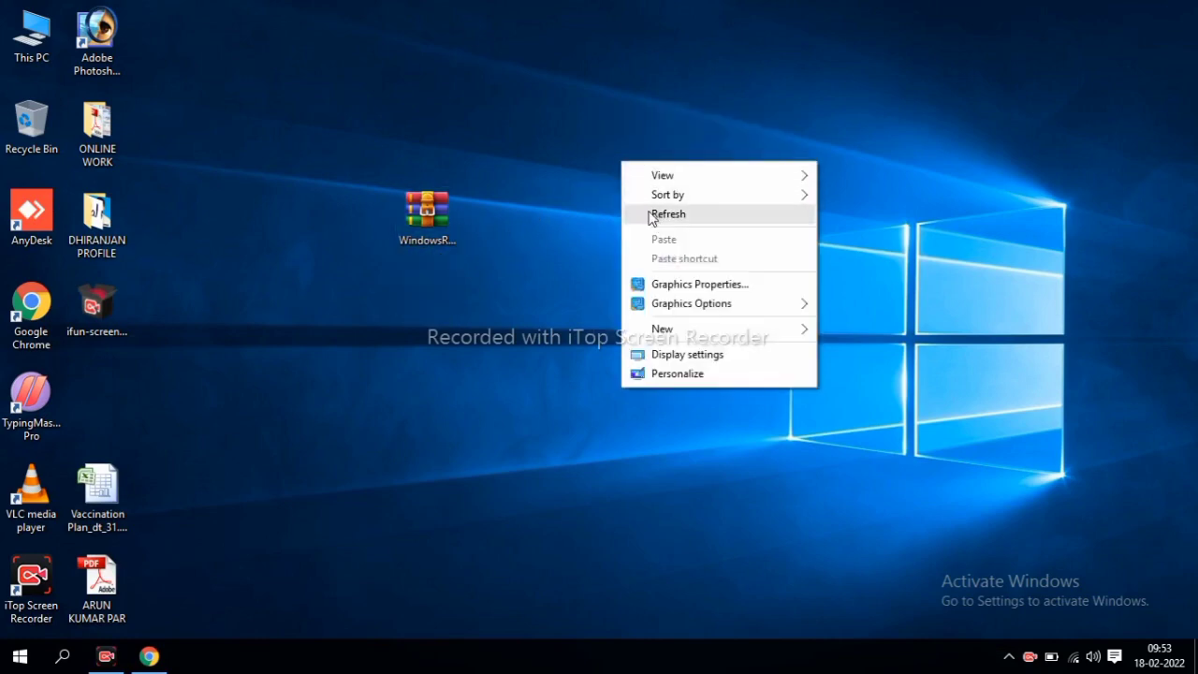
{"action": "left_click", "coordinate": [650, 217]}
{"action": "right_click", "coordinate": [614, 172]}
{"action": "left_click", "coordinate": [646, 234]}
{"action": "right_click", "coordinate": [617, 189]}
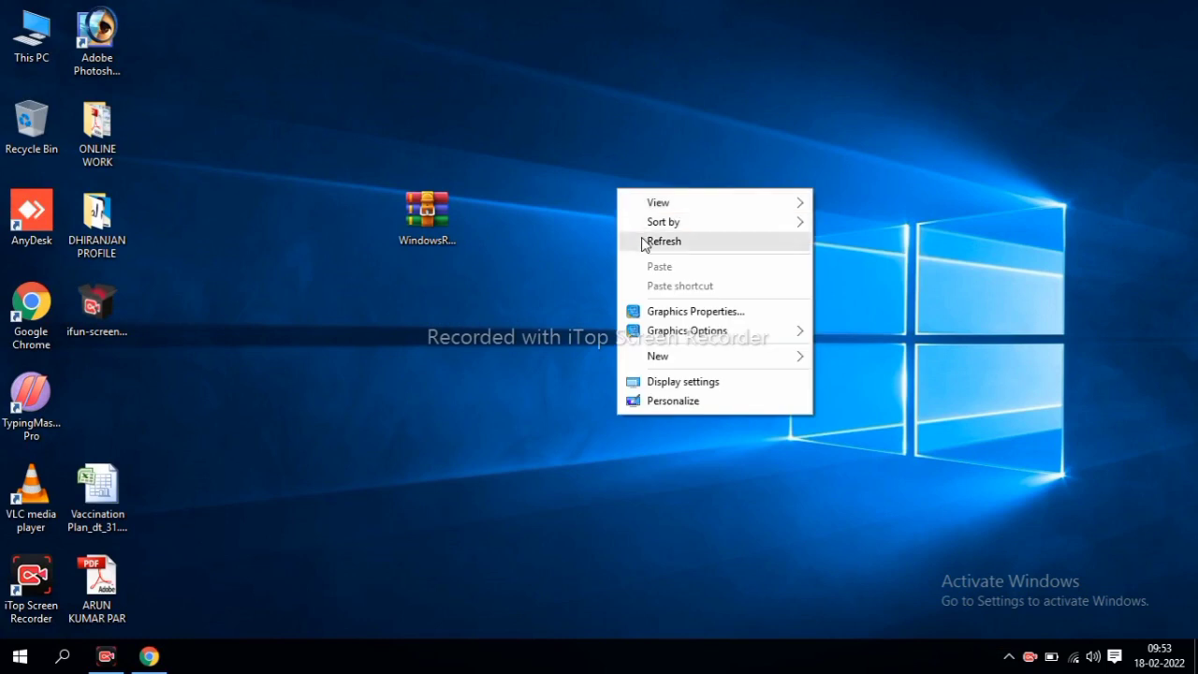
{"action": "left_click", "coordinate": [643, 239]}
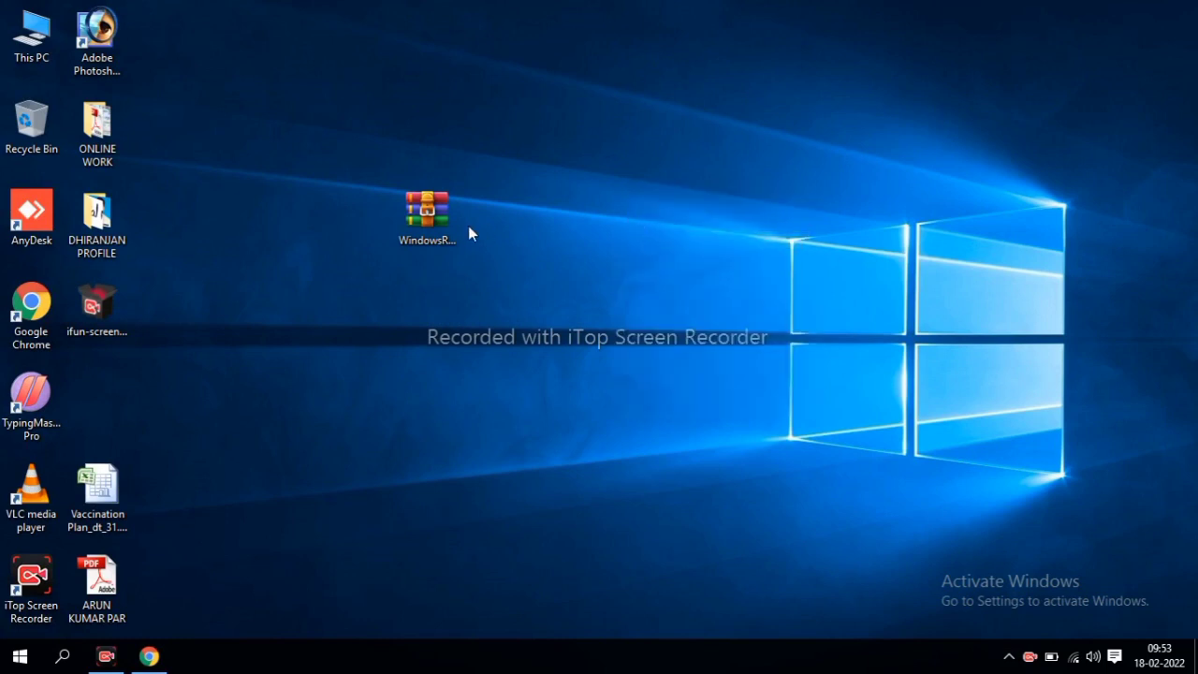
Extract the WindowsRDService folder from the downloaded archive to the default destination path, and close the archive
{"action": "left_click", "coordinate": [436, 219]}
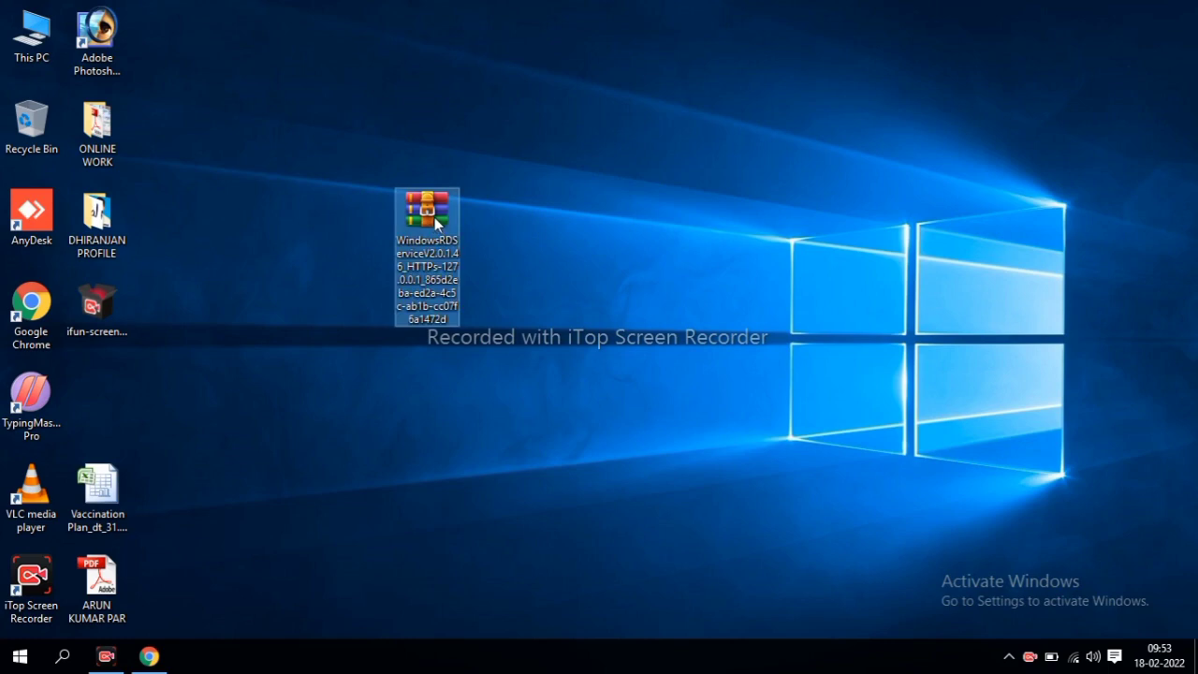
{"action": "double_click", "coordinate": [434, 217]}
{"action": "left_click", "coordinate": [165, 200]}
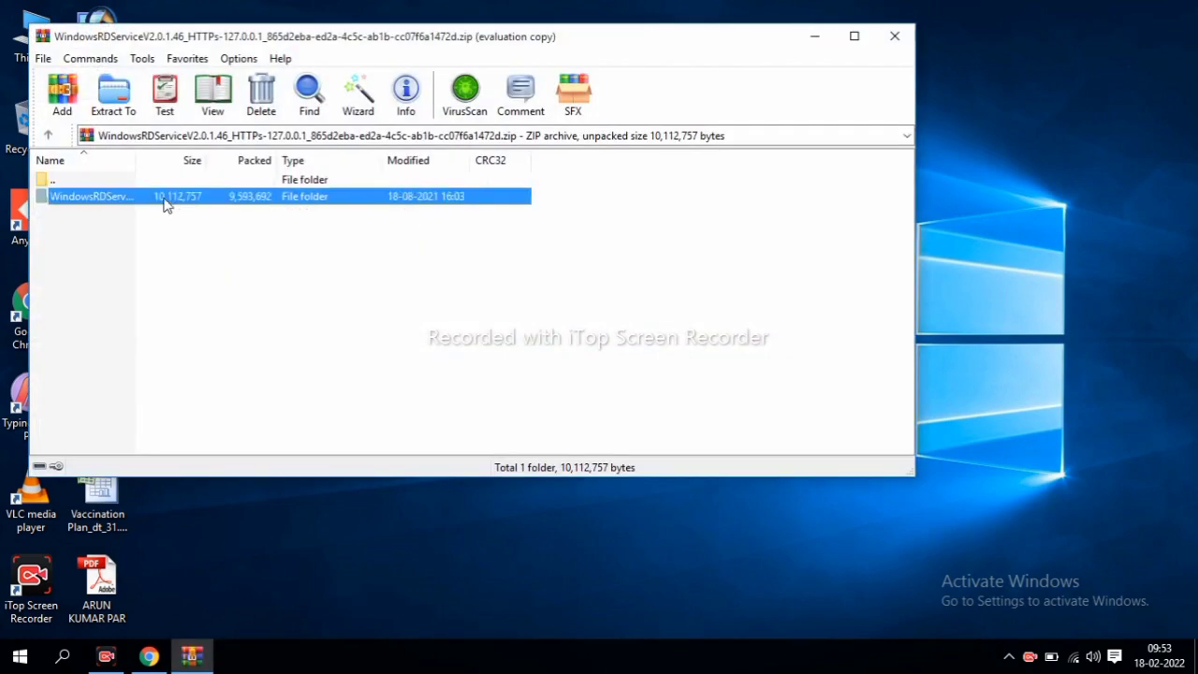
{"action": "left_click", "coordinate": [115, 98]}
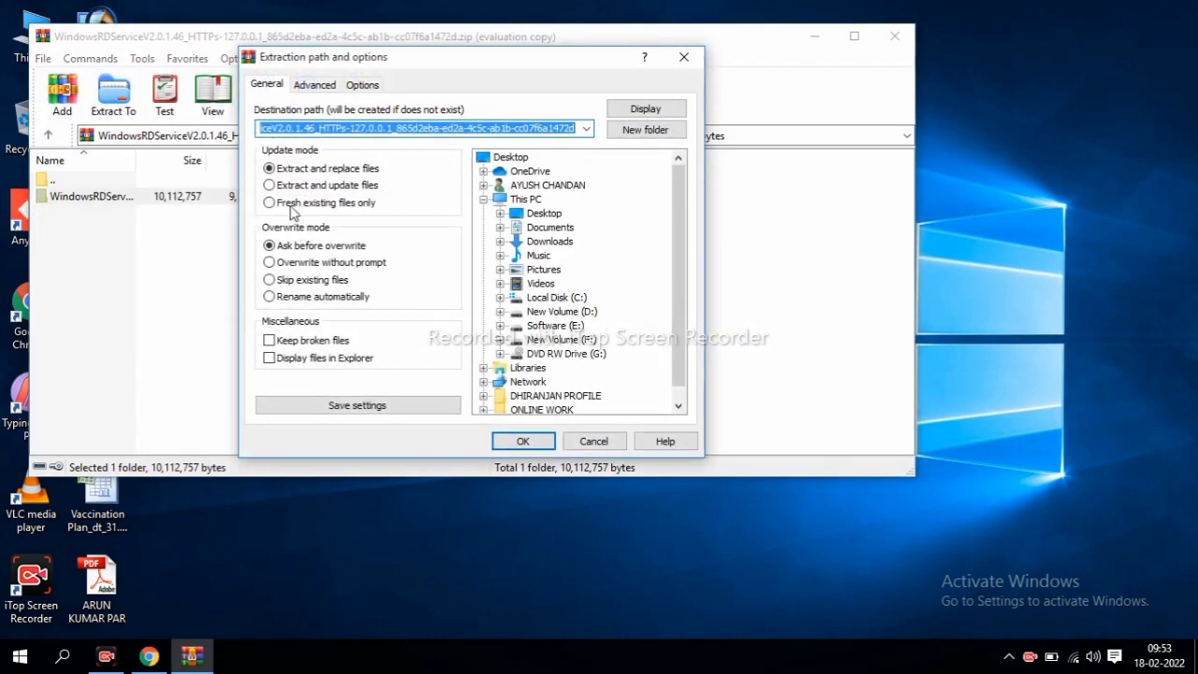
{"action": "left_click", "coordinate": [523, 442]}
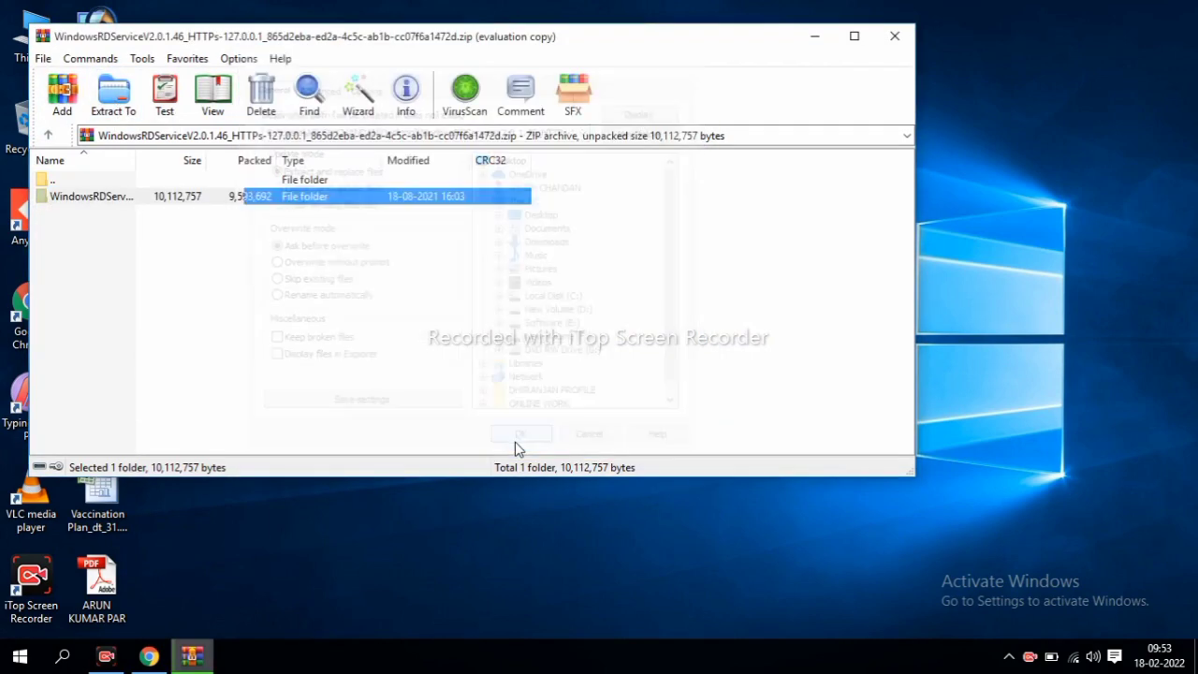
{"action": "left_click", "coordinate": [895, 38]}
Refresh the desktop several times and move the extracted WindowsRDService folder to an empty area near the archive
{"action": "right_click", "coordinate": [593, 113]}
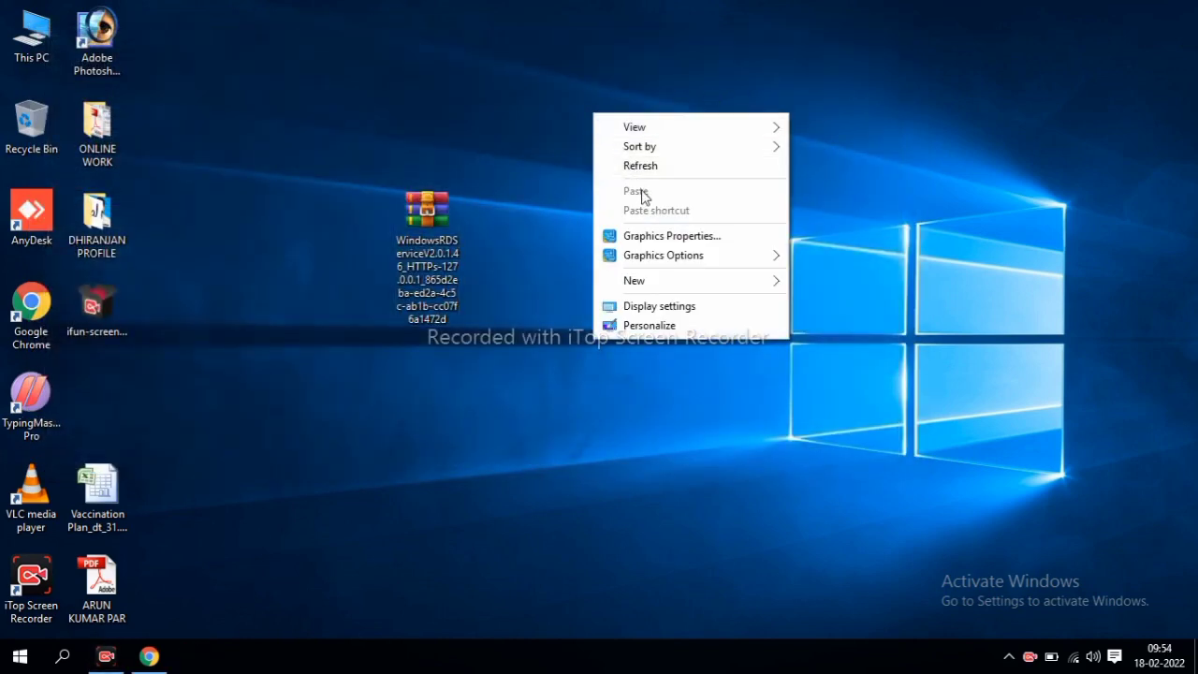
{"action": "left_click", "coordinate": [643, 167]}
{"action": "right_click", "coordinate": [632, 139]}
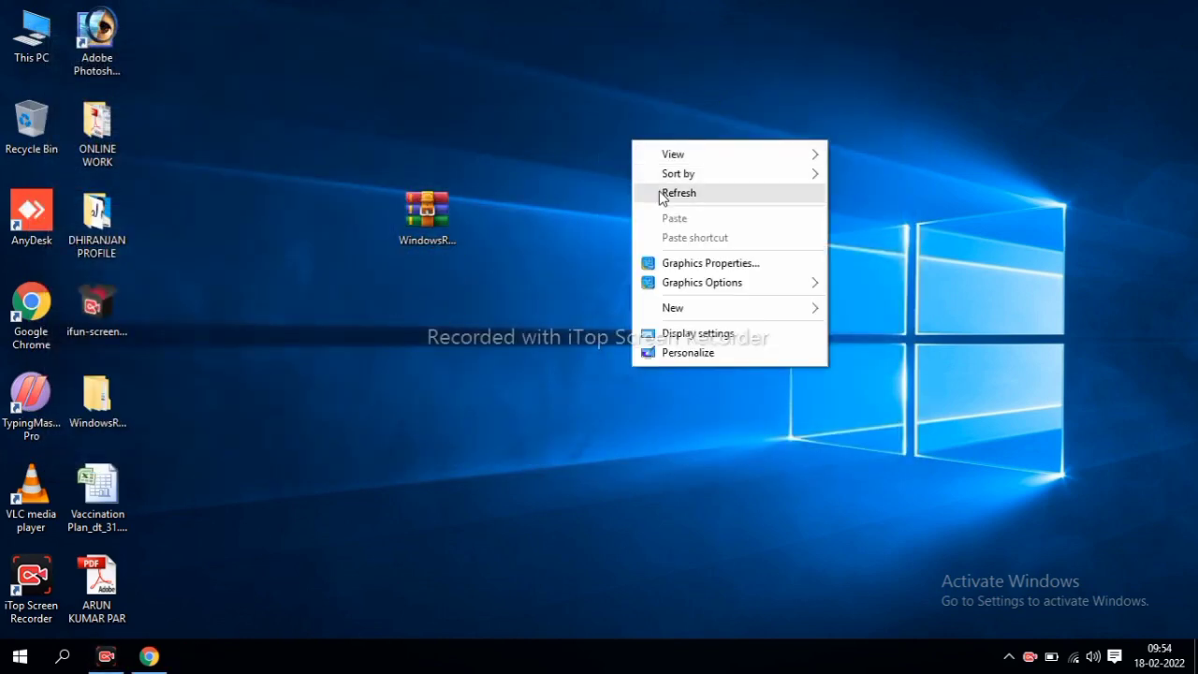
{"action": "left_click", "coordinate": [647, 194]}
{"action": "right_click", "coordinate": [643, 173]}
{"action": "left_click", "coordinate": [672, 224]}
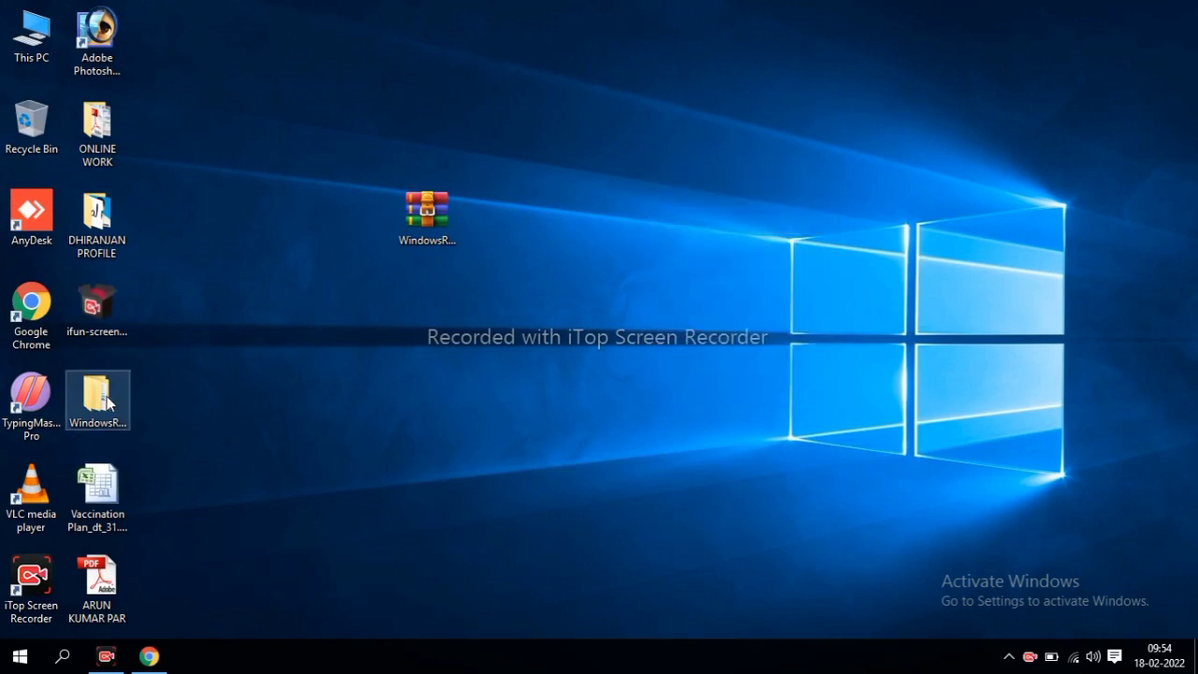
{"action": "left_click_drag", "start_coordinate": [109, 402], "coordinate": [503, 360]}
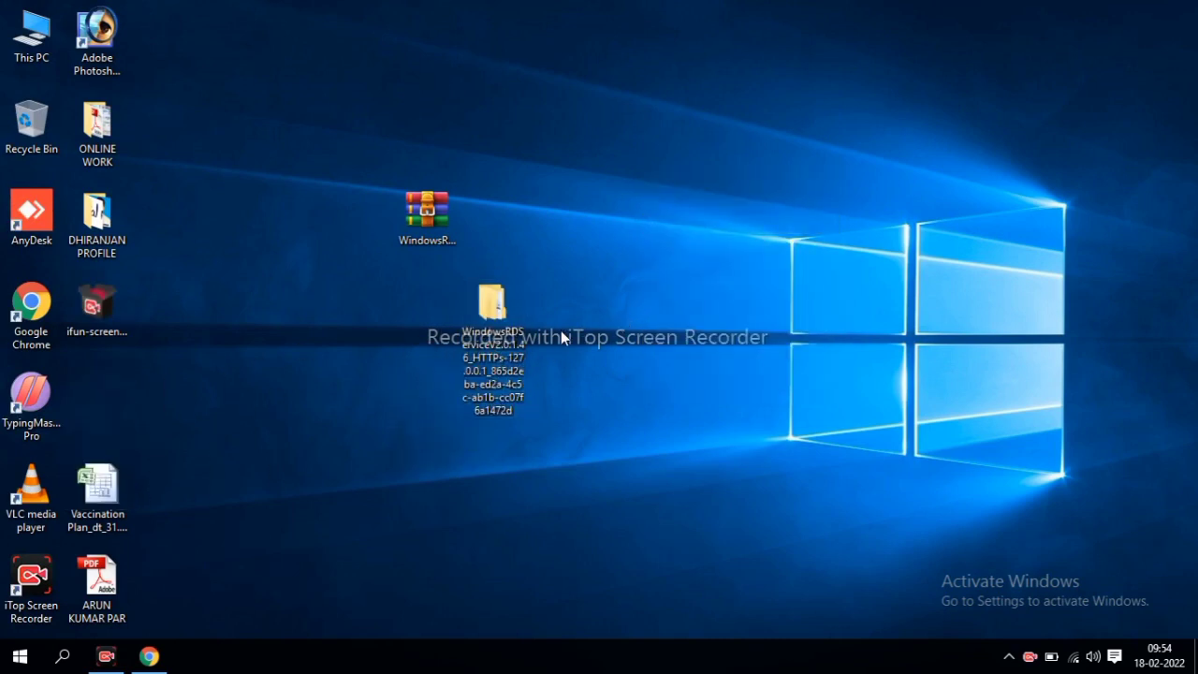
Run WindowsRDService_HTTPs-127.0.0.1 from the extracted folder as administrator and finish the Morpho RD Service Driver setup wizard
{"action": "double_click", "coordinate": [481, 333]}
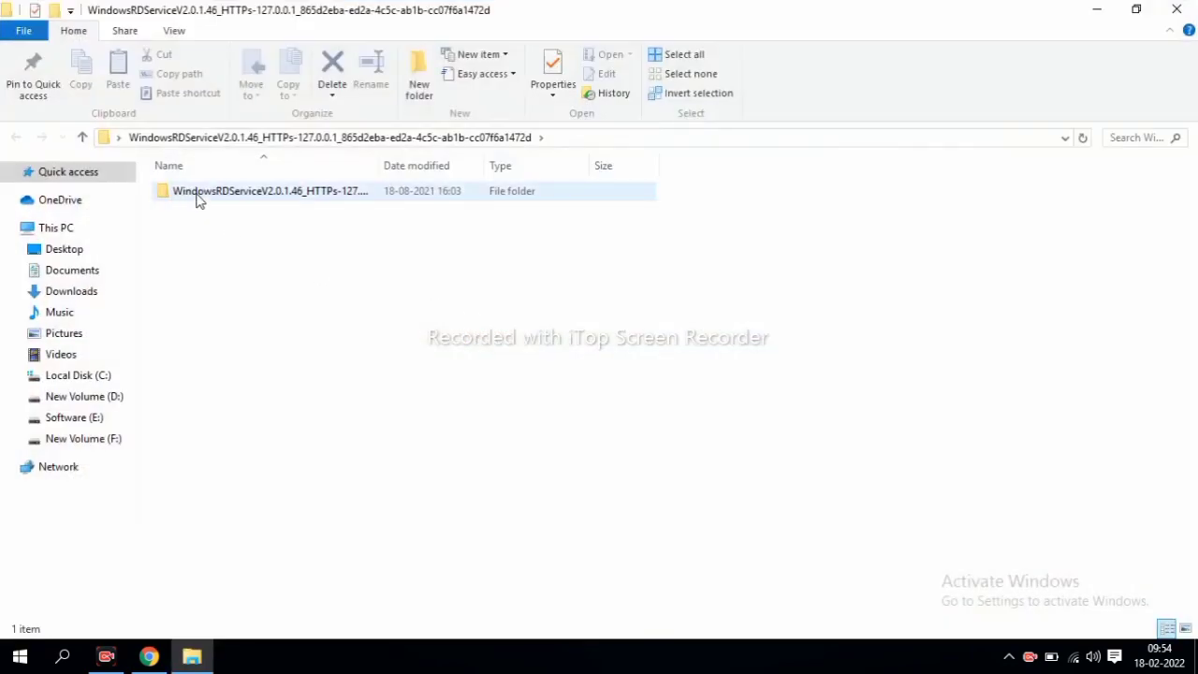
{"action": "double_click", "coordinate": [197, 199]}
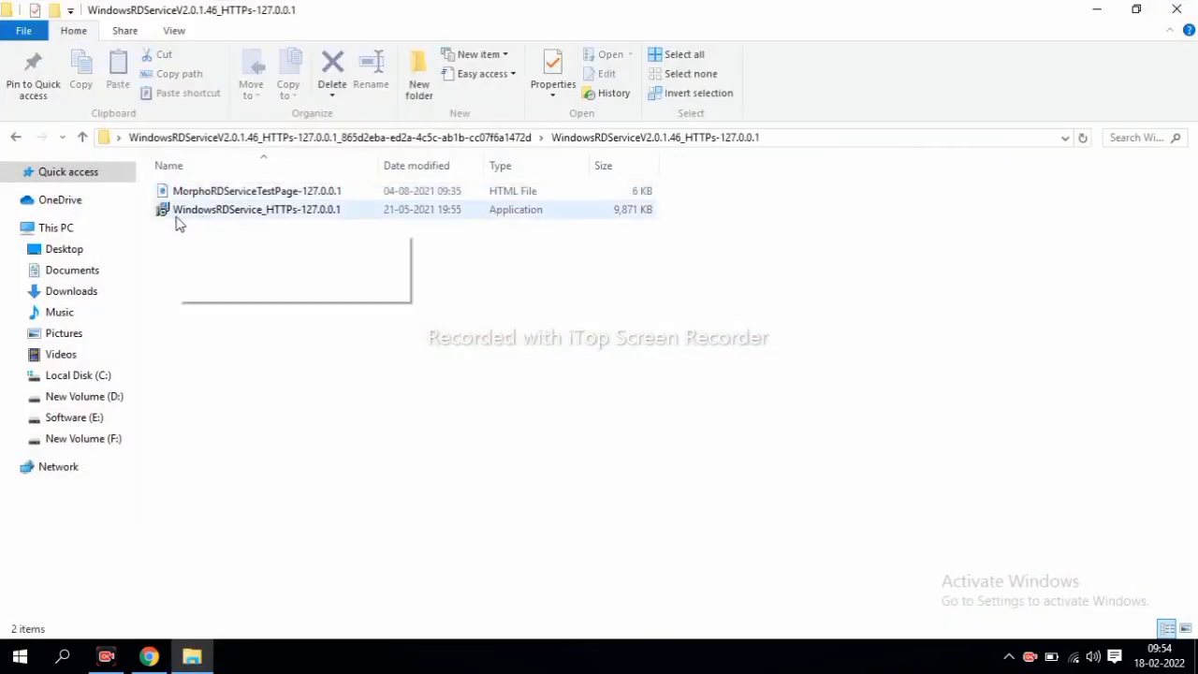
{"action": "left_click", "coordinate": [251, 214]}
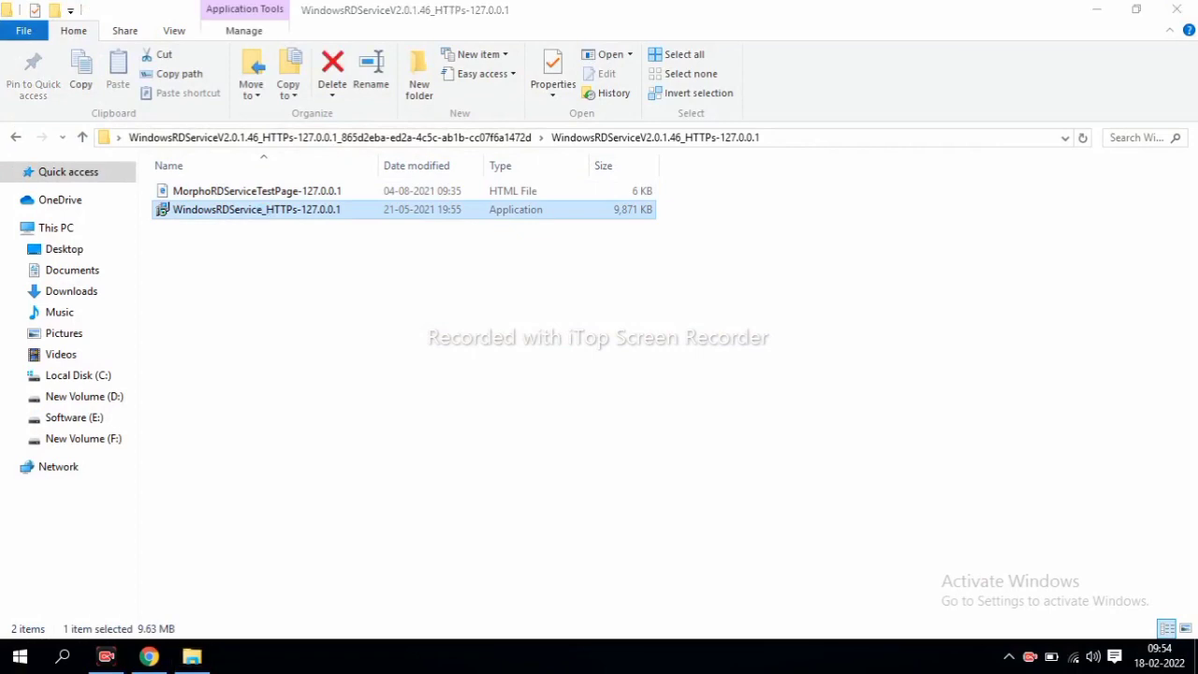
{"action": "right_click", "coordinate": [182, 215]}
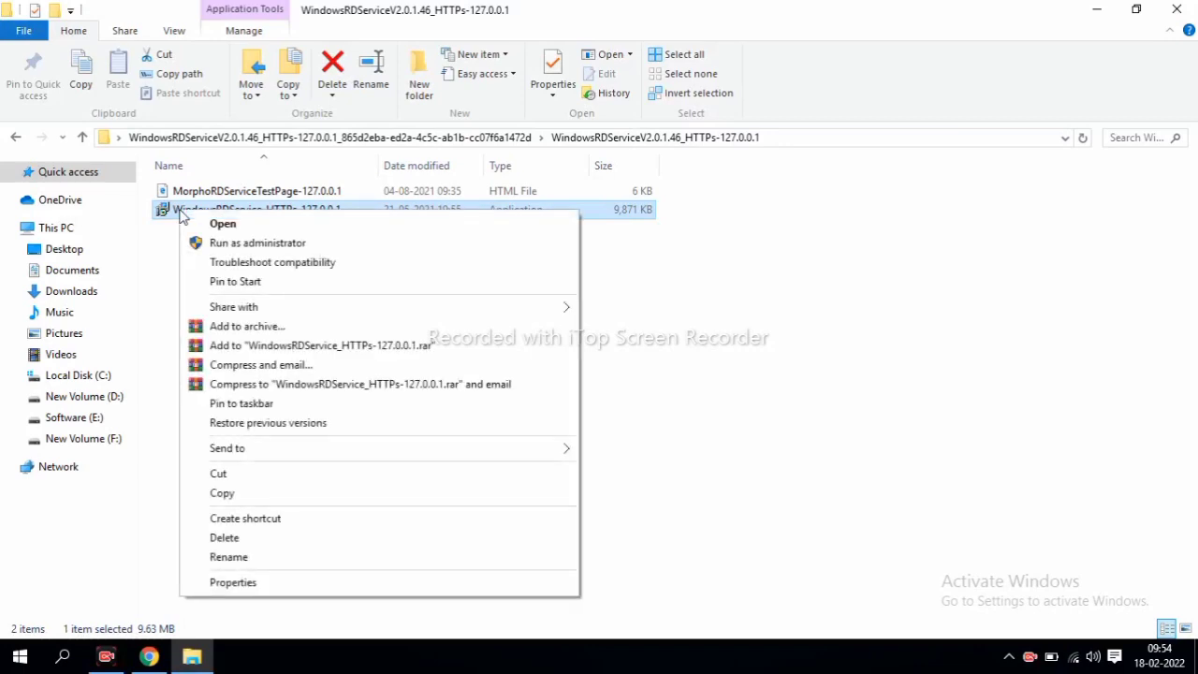
{"action": "left_click", "coordinate": [218, 245]}
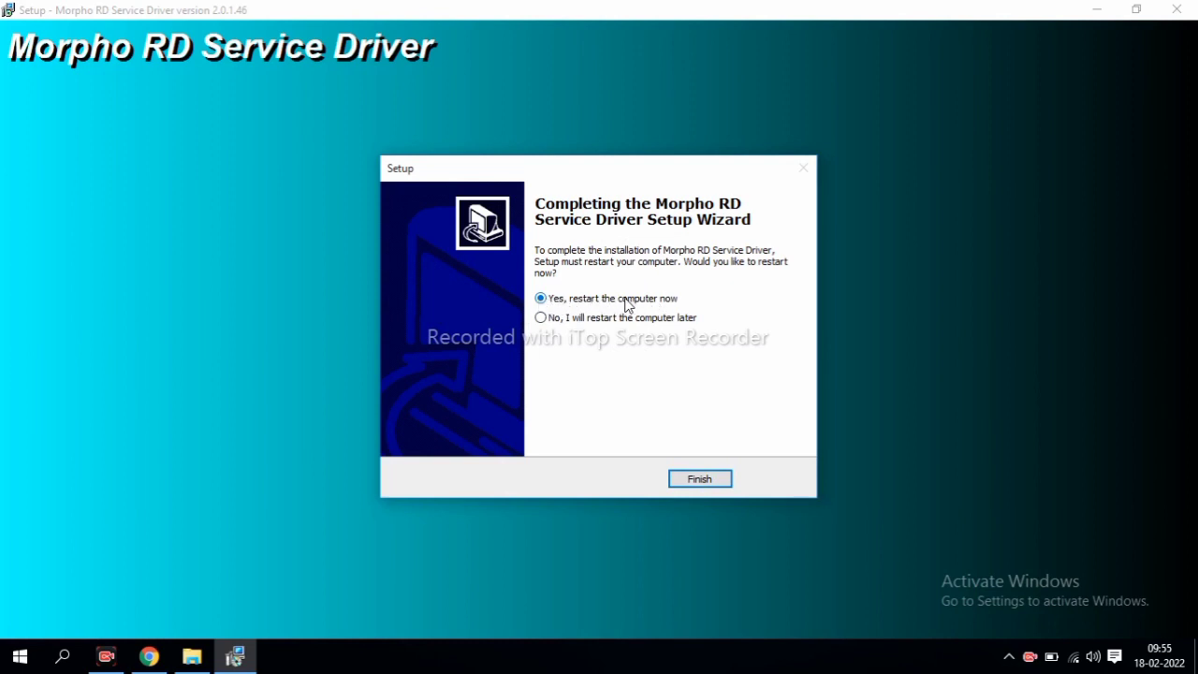
{"action": "key", "text": "Return"}
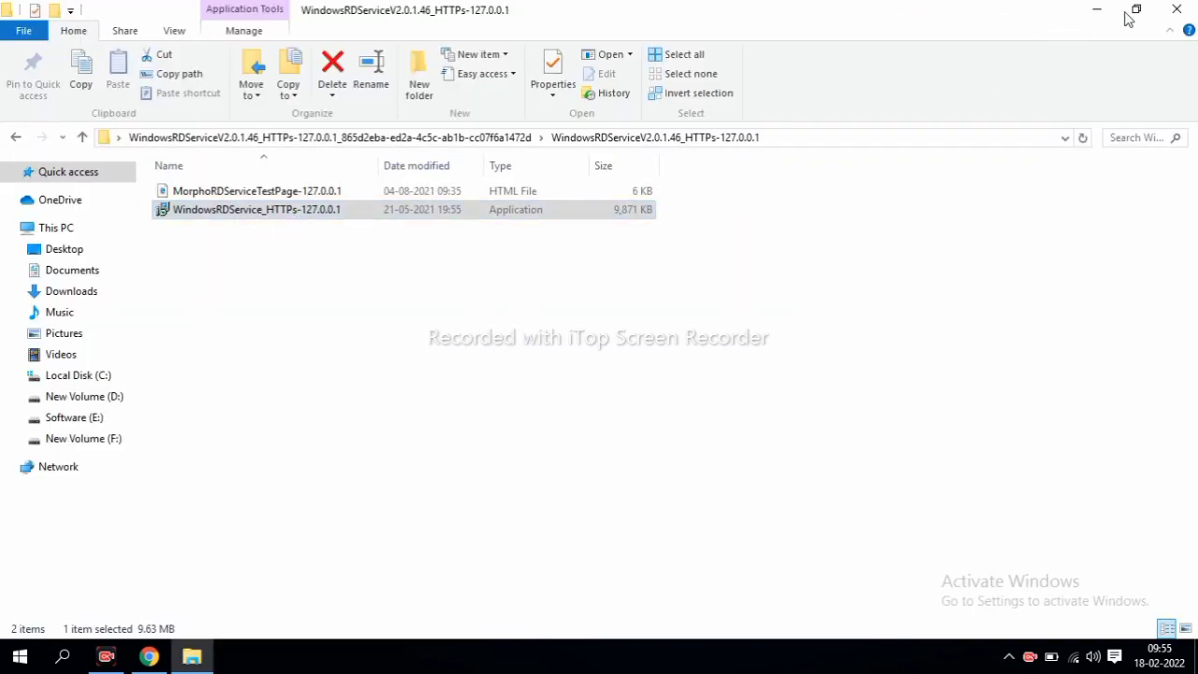
Close the extracted folder's window and refresh the desktop several times
{"action": "left_click", "coordinate": [1178, 10]}
{"action": "right_click", "coordinate": [620, 237]}
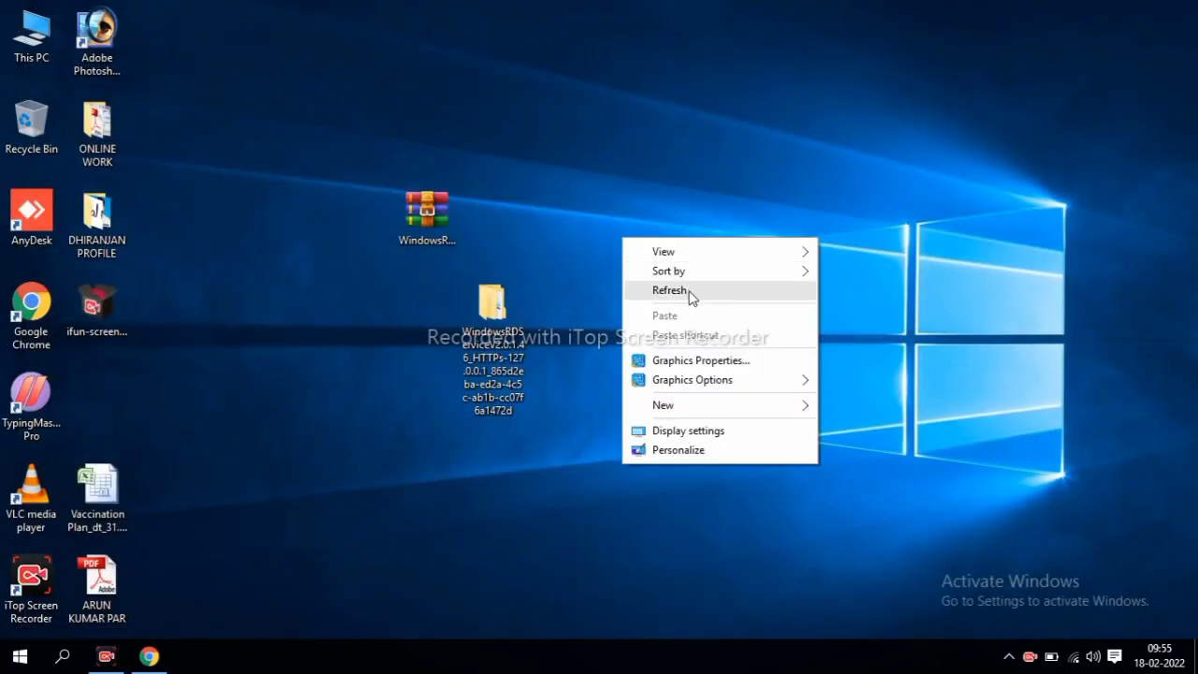
{"action": "left_click", "coordinate": [649, 291]}
{"action": "right_click", "coordinate": [630, 206]}
{"action": "left_click", "coordinate": [686, 260]}
{"action": "right_click", "coordinate": [646, 225]}
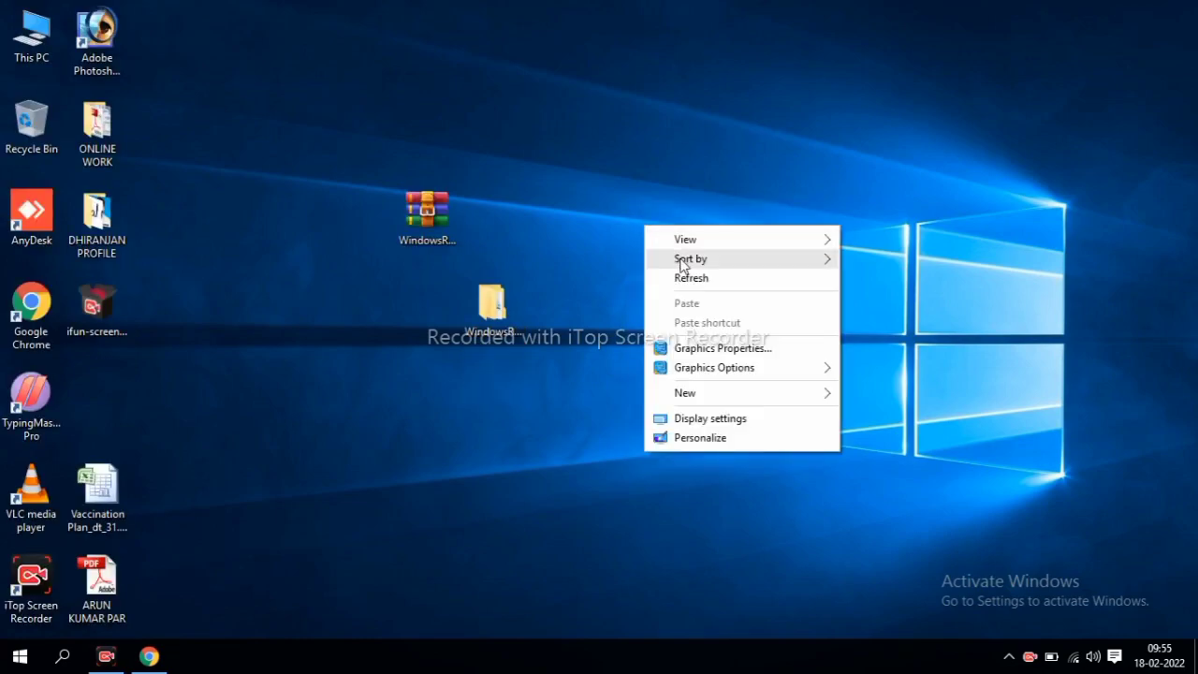
{"action": "left_click", "coordinate": [687, 278]}
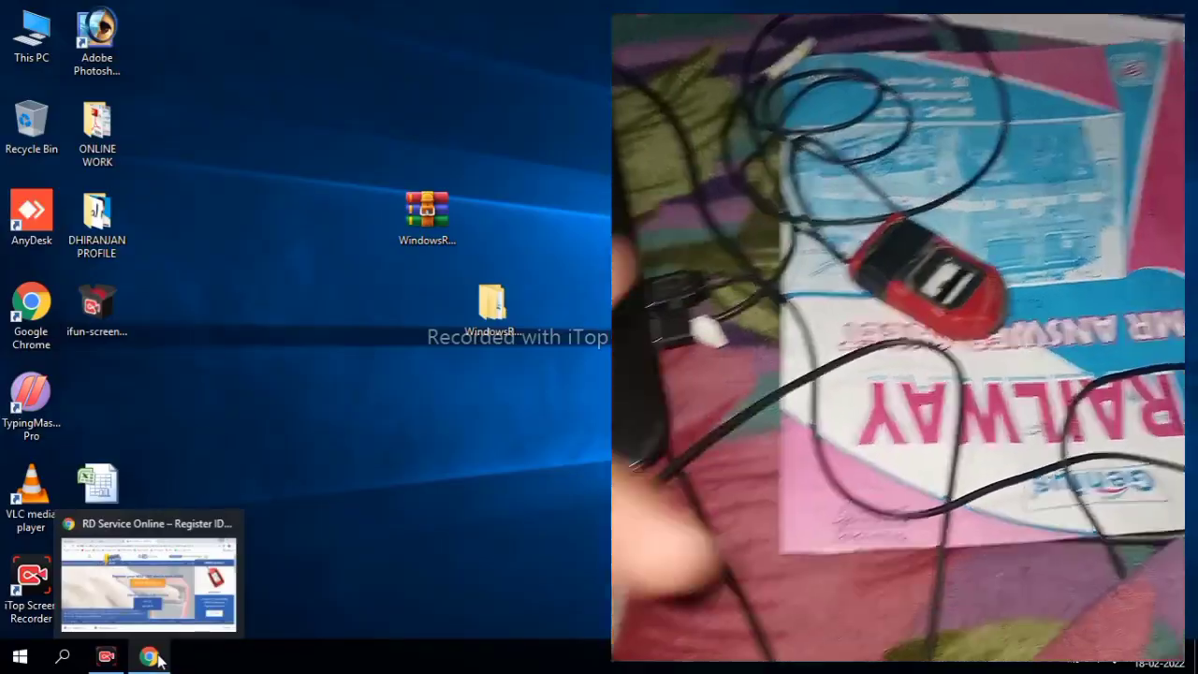
Dismiss the Morpho RD Telemetry Result message, and close the RD Service Online tab in Chrome to leave the PM-Kisan home page open
{"action": "left_click", "coordinate": [157, 658]}
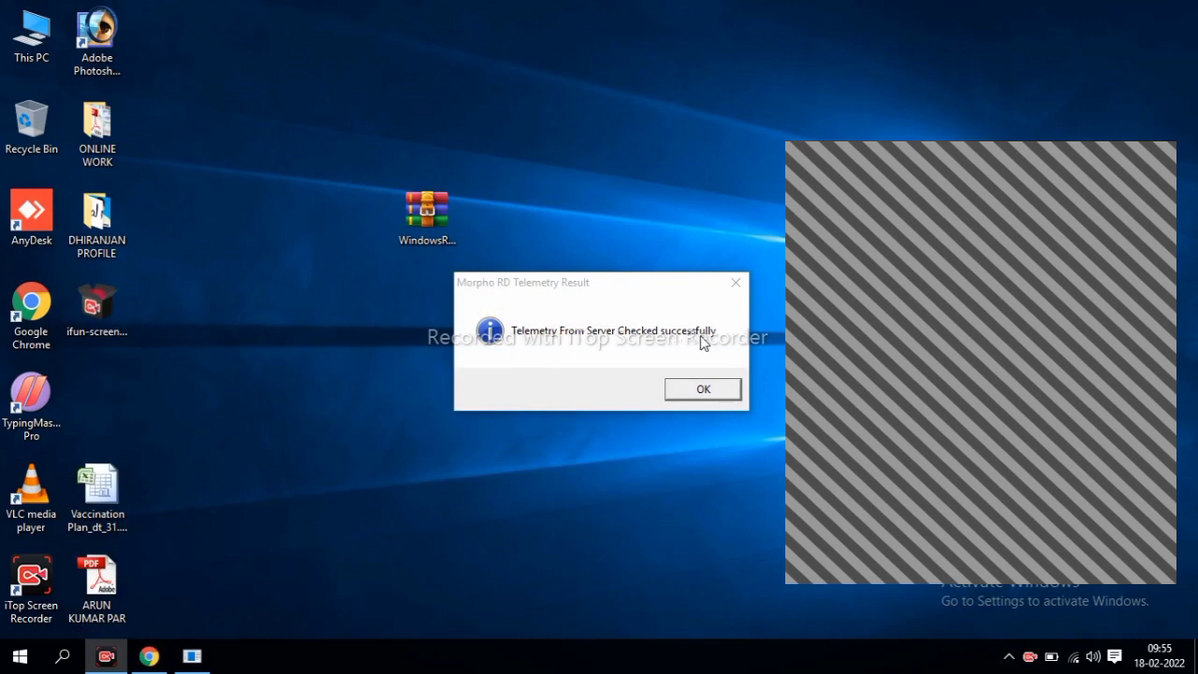
{"action": "left_click", "coordinate": [703, 386]}
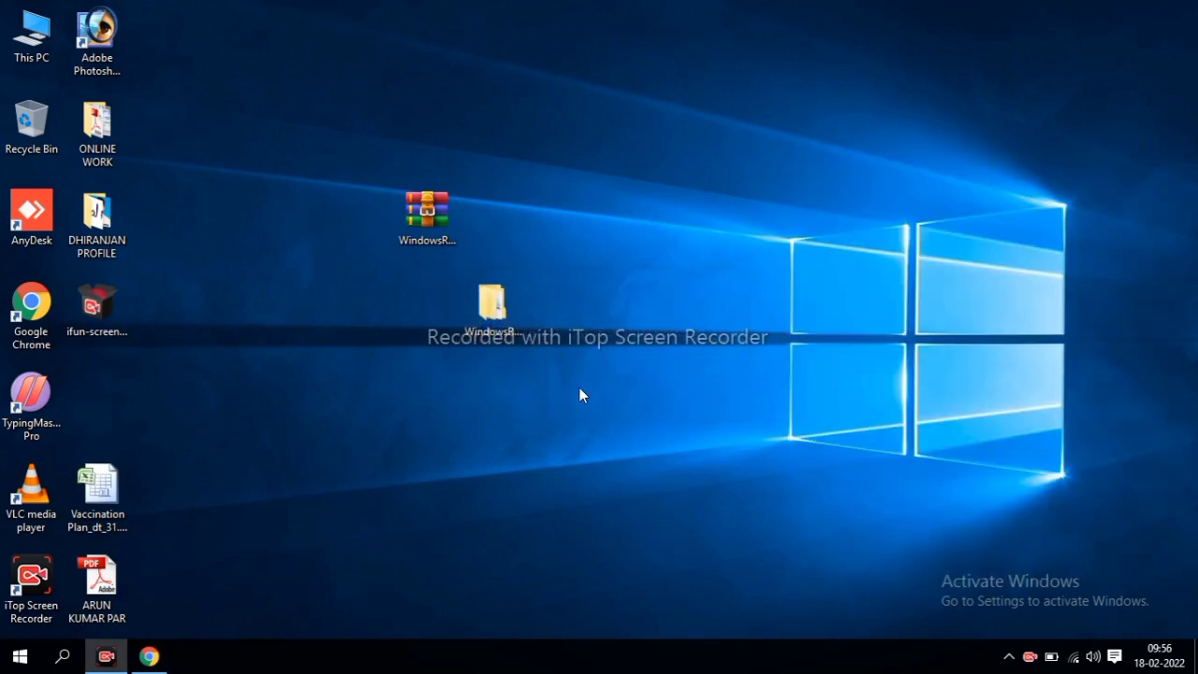
{"action": "left_click", "coordinate": [147, 659]}
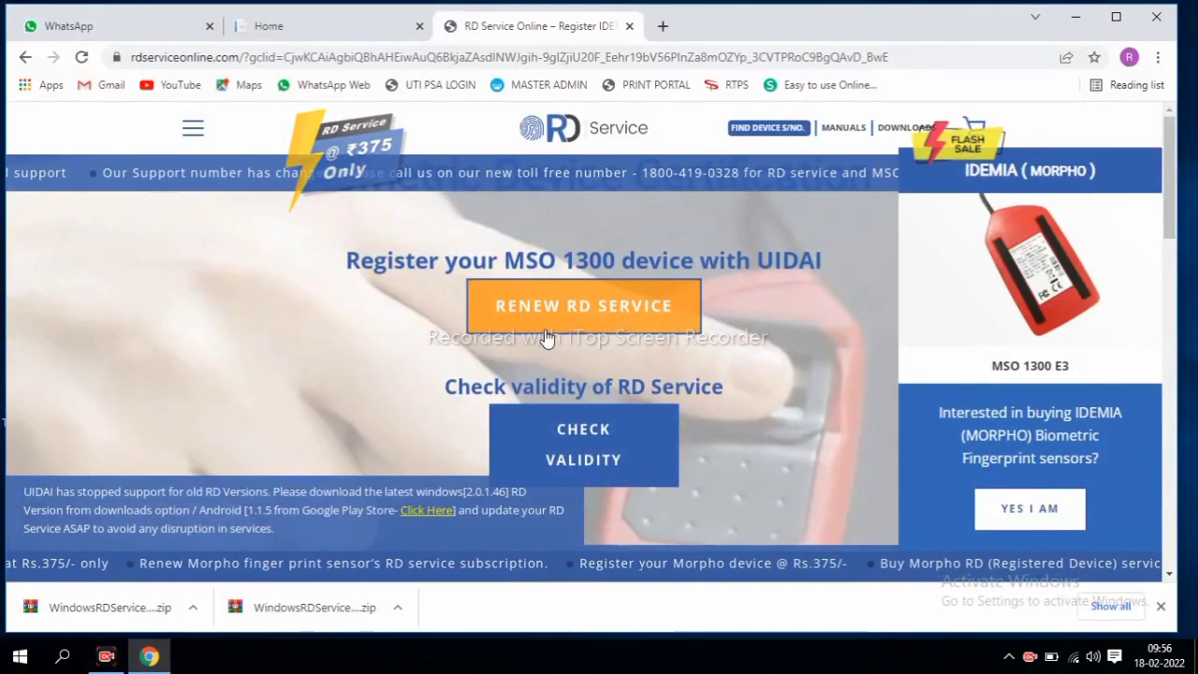
{"action": "left_click", "coordinate": [346, 21]}
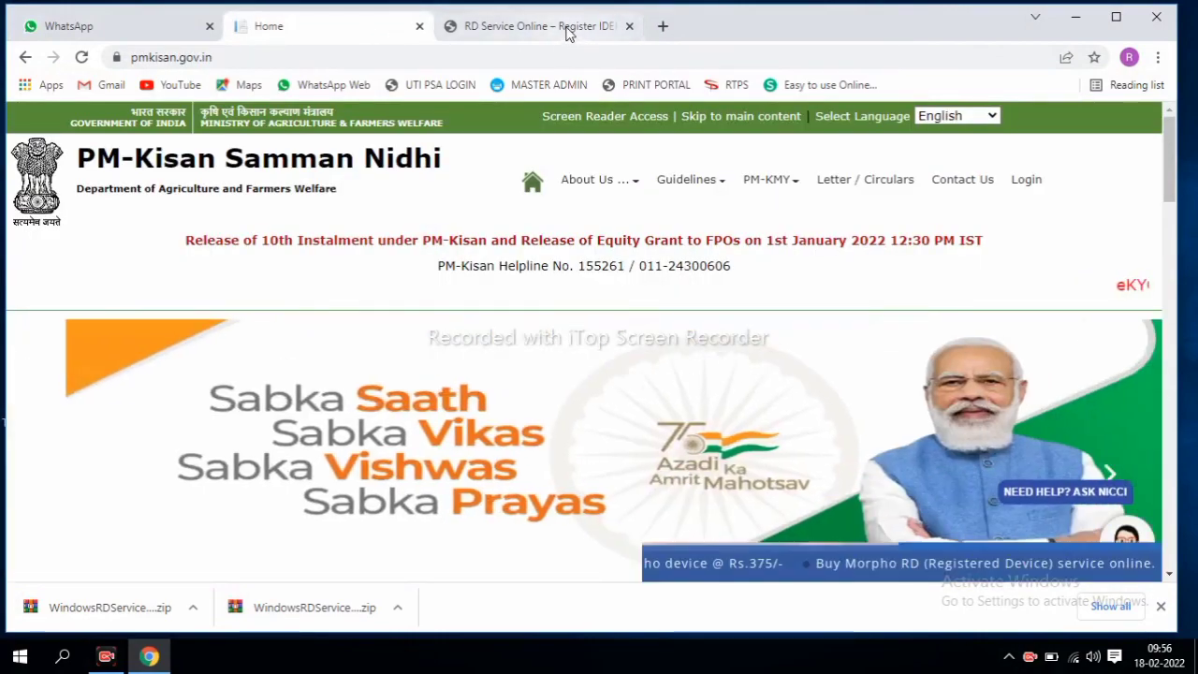
{"action": "left_click", "coordinate": [567, 27]}
{"action": "left_click", "coordinate": [629, 26]}
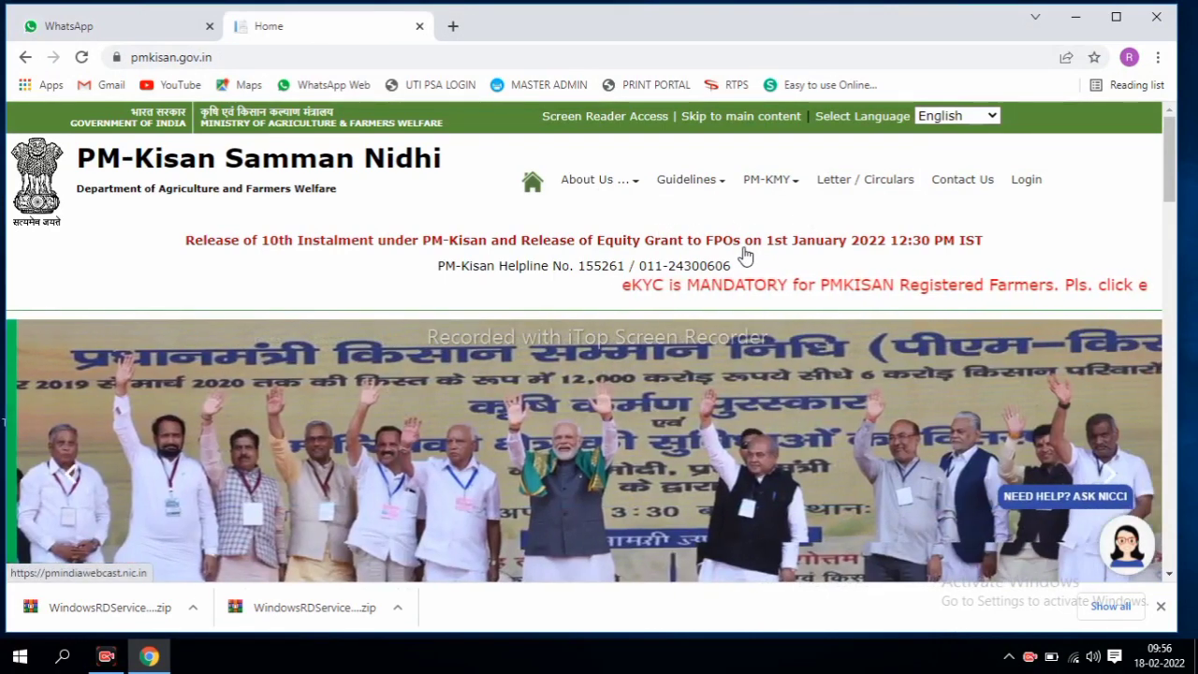
Open the Login option on the PM-Kisan home page and outline the Login and CSC Login entries with red rectangles
{"action": "left_click", "coordinate": [1011, 198]}
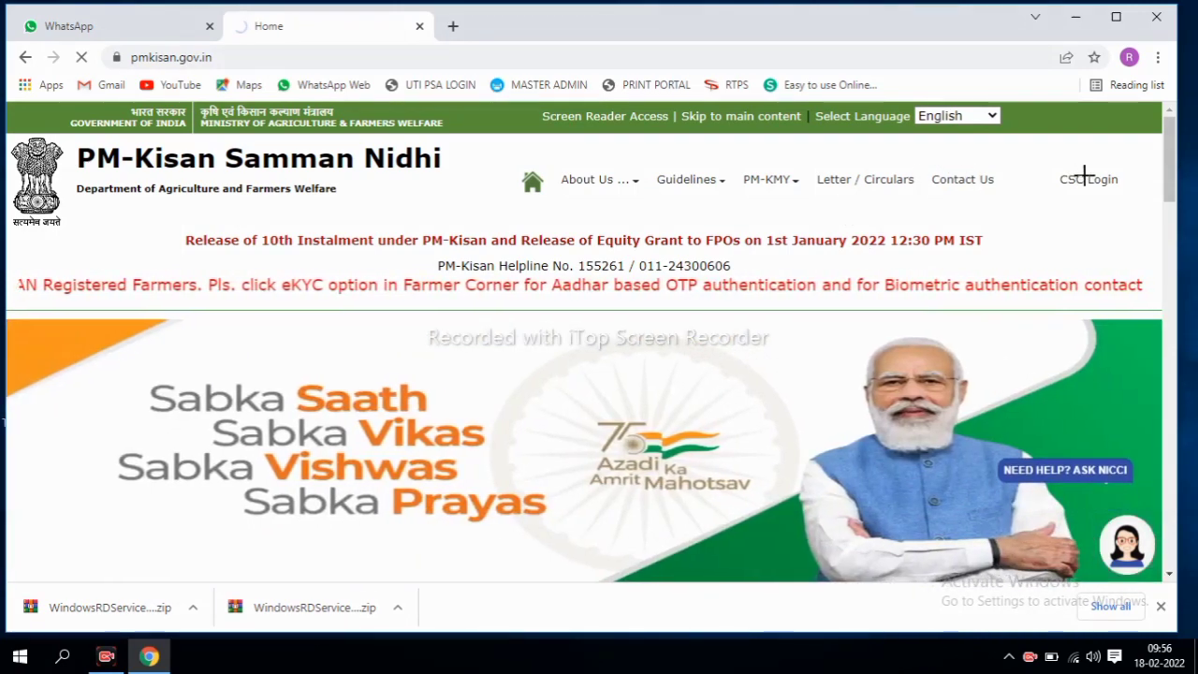
{"action": "left_click_drag", "start_coordinate": [1041, 157], "coordinate": [1149, 190]}
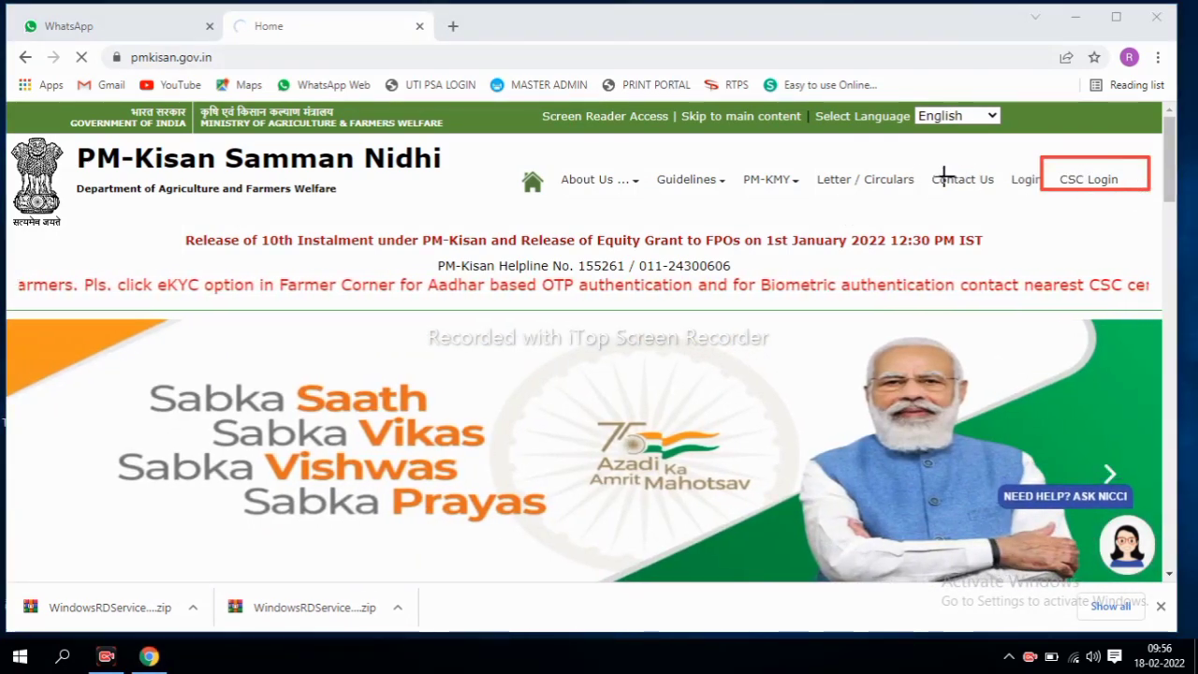
{"action": "left_click_drag", "start_coordinate": [983, 153], "coordinate": [1168, 183]}
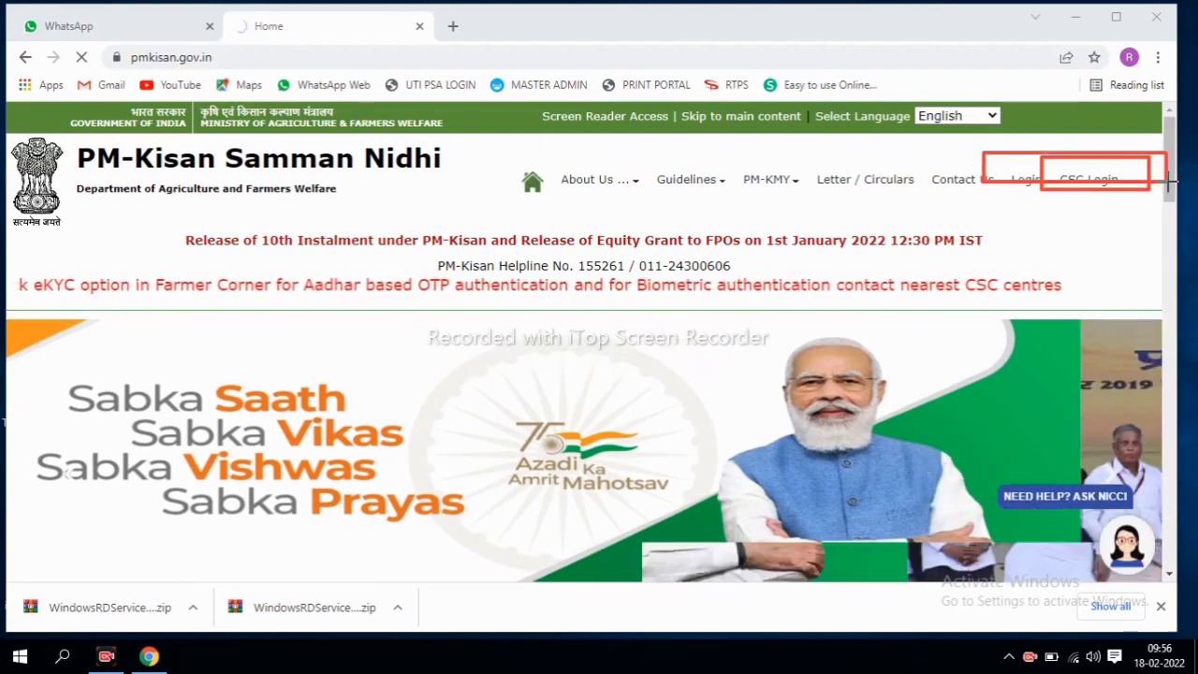